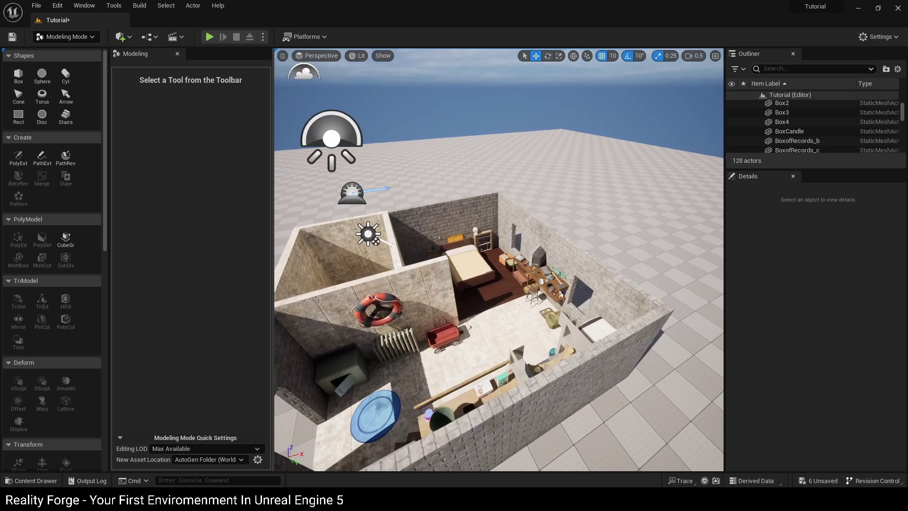
Step: Create a default 100 × 100 × 100 box on top of the building's front wall corner at -240, 430, 300
{"action": "right_click_drag", "start_coordinate": [498, 259], "coordinate": [501, 231]}
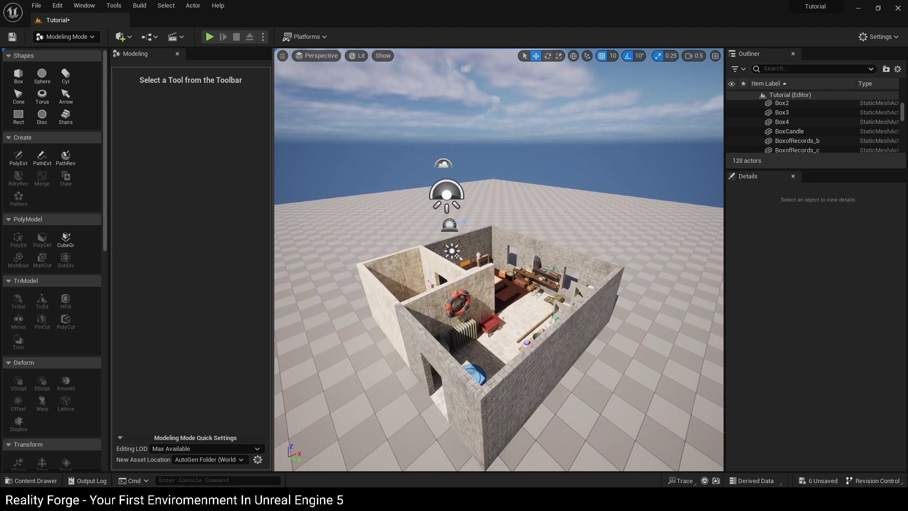
{"action": "left_click", "coordinate": [18, 76]}
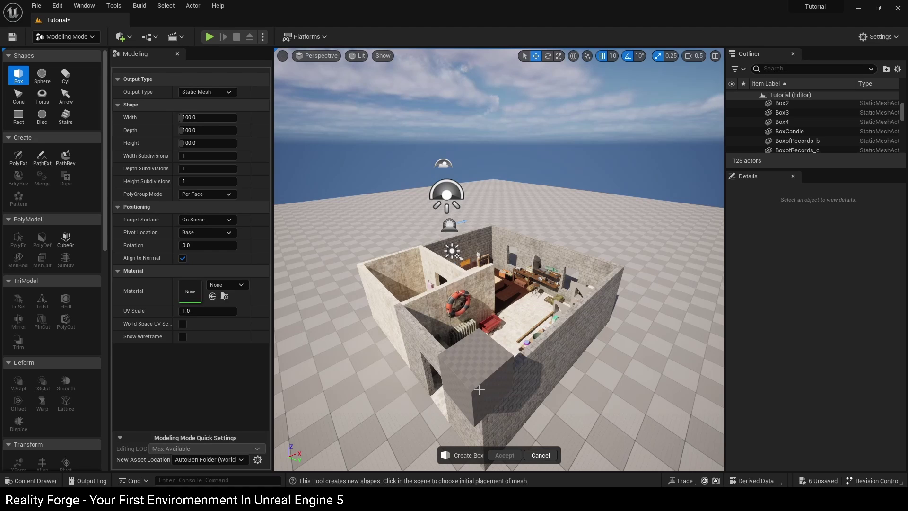
{"action": "left_click", "coordinate": [477, 387]}
{"action": "right_click_drag", "start_coordinate": [416, 312], "coordinate": [391, 288]}
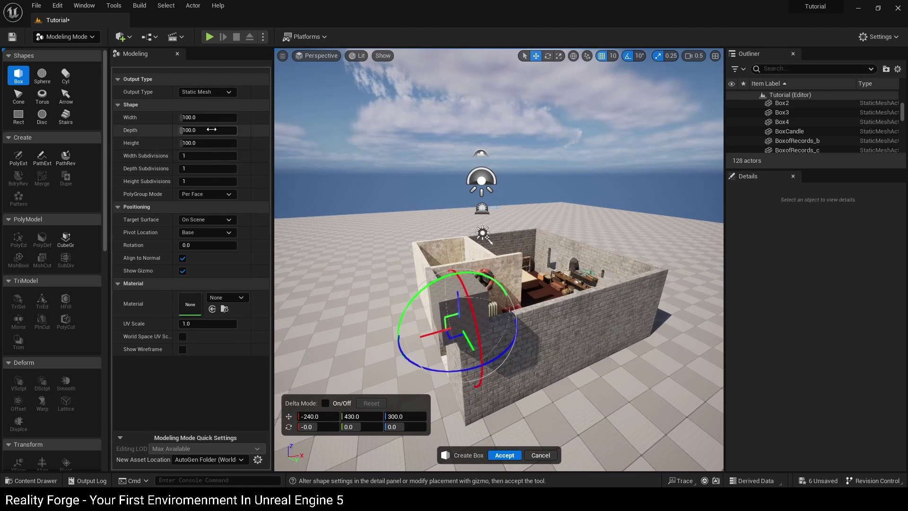
{"action": "left_click", "coordinate": [504, 455]}
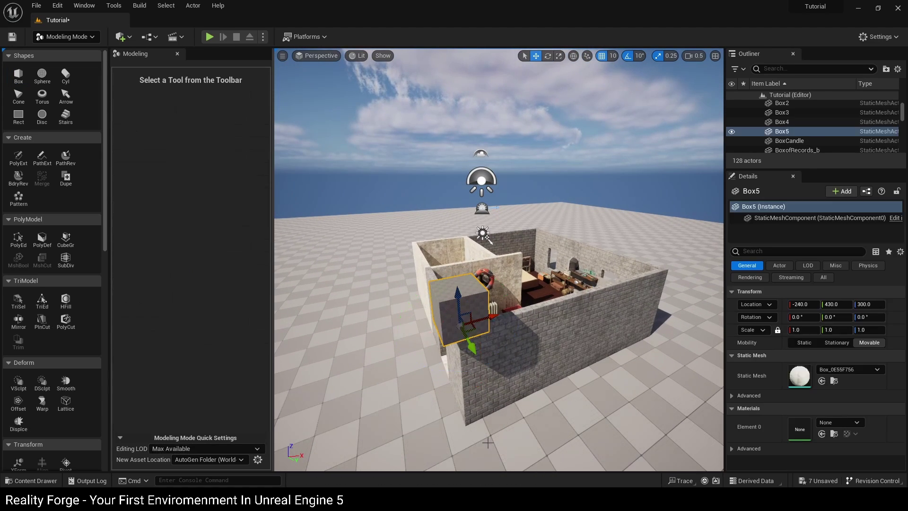
Step: Start a PolyGroup edit on the new box and lower its top face to Z 320, flattening it into a slab
{"action": "left_click", "coordinate": [21, 242]}
{"action": "right_click_drag", "start_coordinate": [475, 298], "coordinate": [425, 307]}
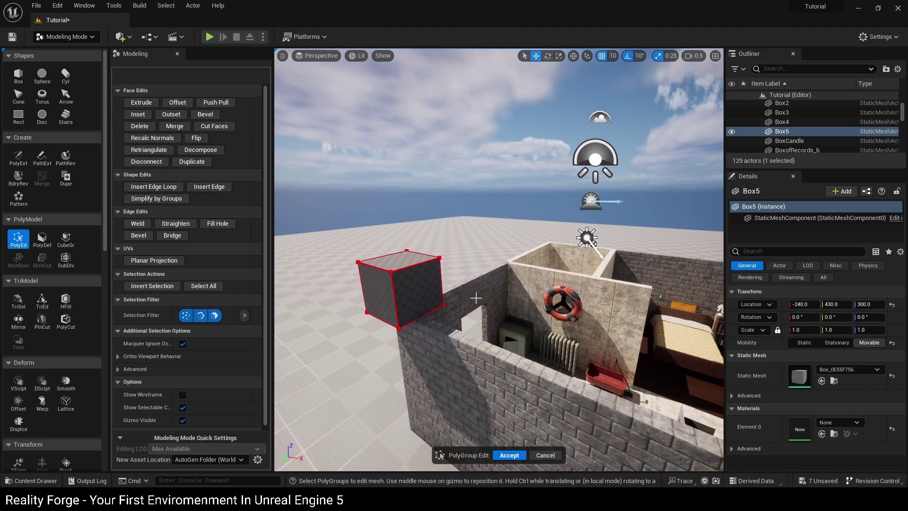
{"action": "left_click", "coordinate": [402, 260]}
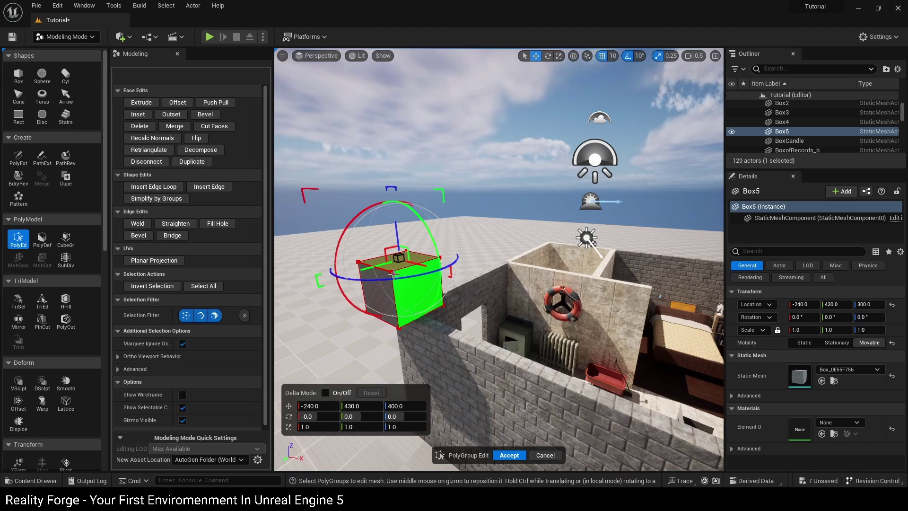
{"action": "left_click", "coordinate": [414, 287]}
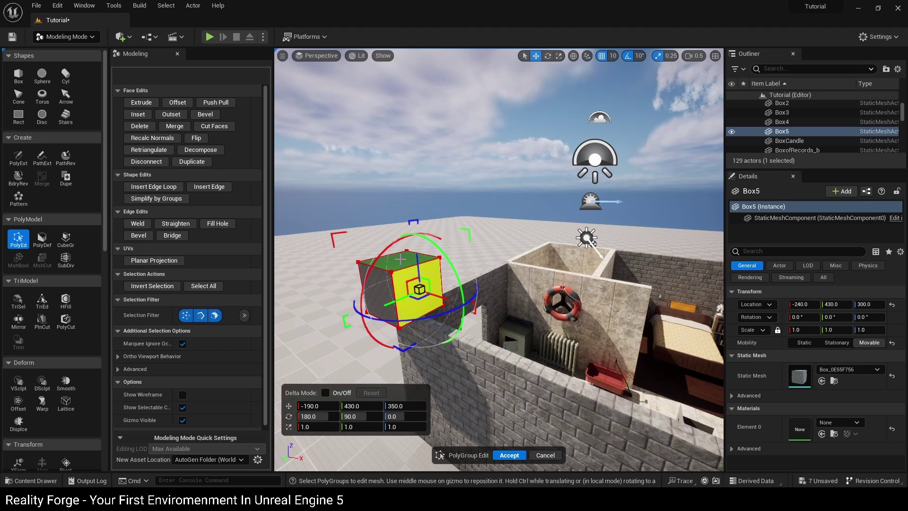
{"action": "mouse_move", "coordinate": [416, 260]}
{"action": "right_mouse_down"}
{"action": "mouse_move", "coordinate": [427, 279]}
{"action": "mouse_move", "coordinate": [426, 265]}
{"action": "right_mouse_up"}
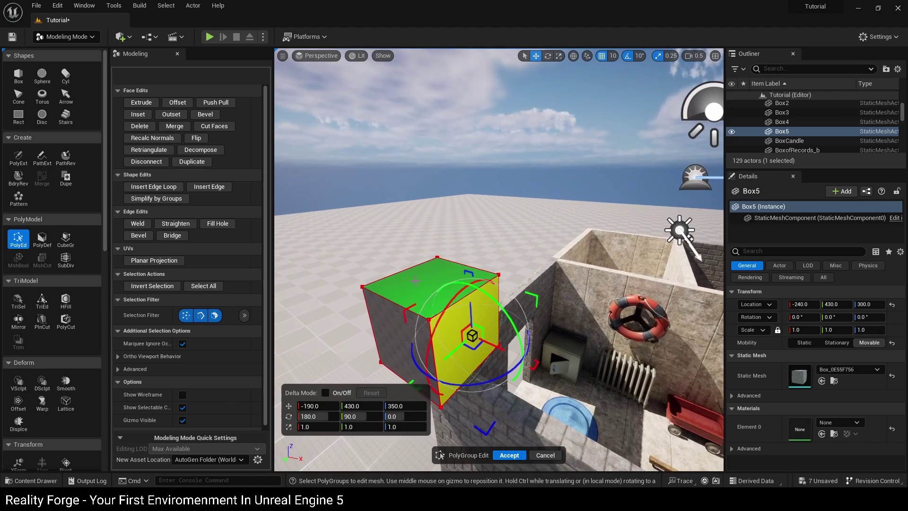
{"action": "left_click", "coordinate": [420, 272]}
{"action": "left_click_drag", "start_coordinate": [430, 251], "coordinate": [447, 308]}
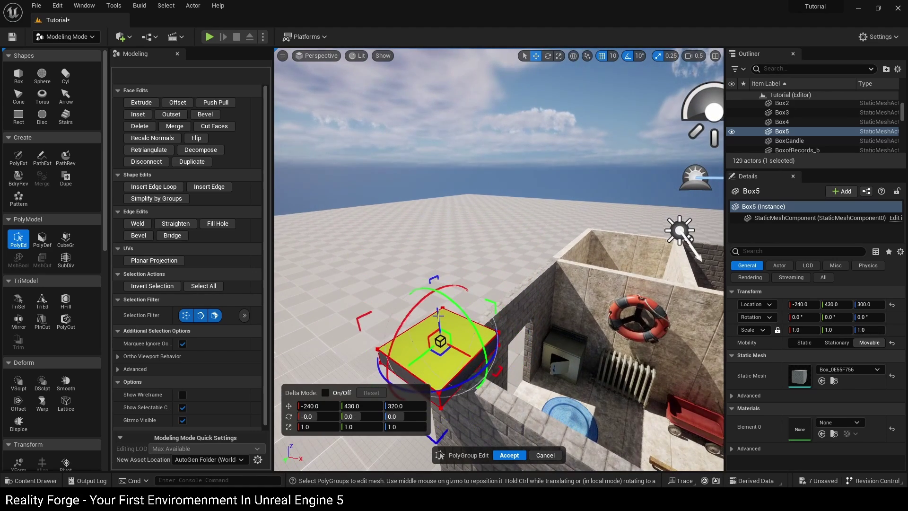
{"action": "key", "text": "f"}
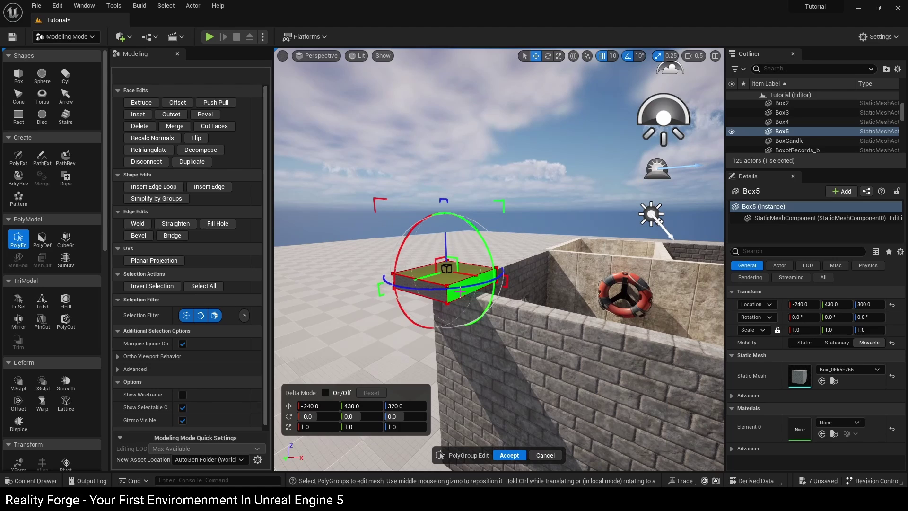
Step: Extend the slab's end face along X to the far end of the brick wall
{"action": "left_click", "coordinate": [459, 292]}
{"action": "right_click_drag", "start_coordinate": [460, 292], "coordinate": [454, 298]}
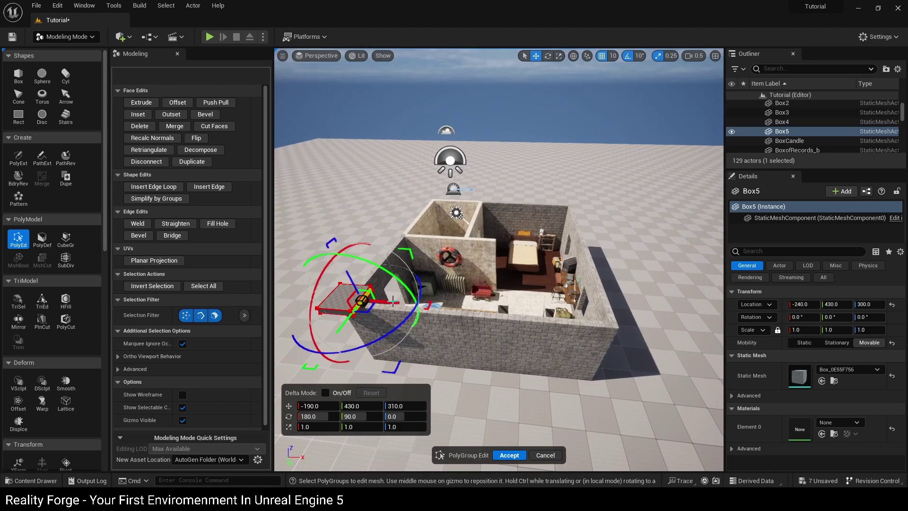
{"action": "left_click_drag", "start_coordinate": [388, 302], "coordinate": [577, 310]}
{"action": "right_click_drag", "start_coordinate": [578, 311], "coordinate": [577, 310]}
{"action": "left_click_drag", "start_coordinate": [520, 287], "coordinate": [554, 289]}
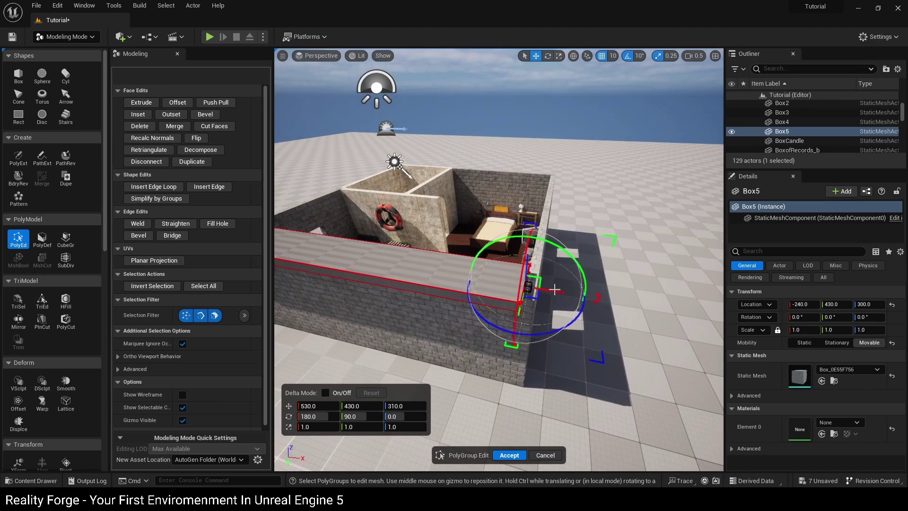
{"action": "right_click_drag", "start_coordinate": [562, 291], "coordinate": [492, 289]}
Step: Move the slab's outer long face to Y 450 and its inner long face to Y -370, covering the building
{"action": "left_click", "coordinate": [404, 227]}
{"action": "right_click_drag", "start_coordinate": [405, 227], "coordinate": [405, 227]}
{"action": "left_click_drag", "start_coordinate": [405, 226], "coordinate": [417, 224]}
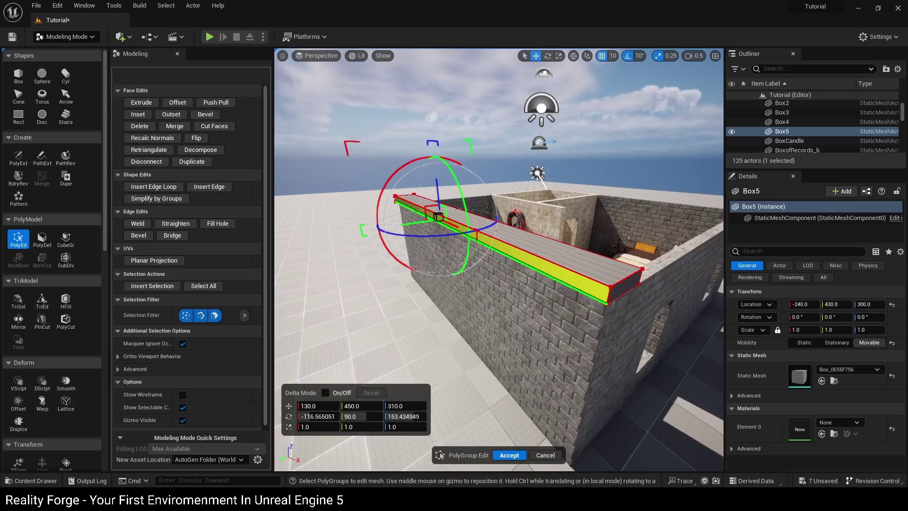
{"action": "right_click_drag", "start_coordinate": [430, 243], "coordinate": [366, 257]}
{"action": "left_click", "coordinate": [433, 244]}
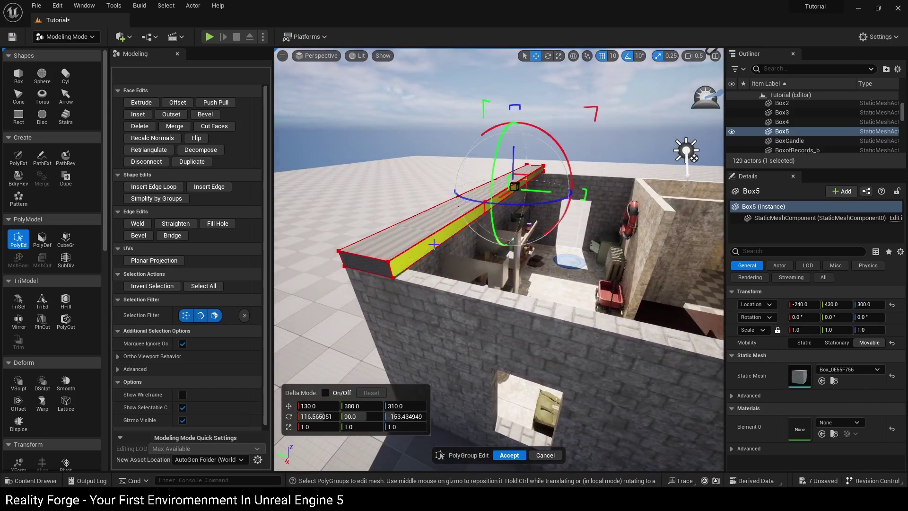
{"action": "left_click_drag", "start_coordinate": [434, 244], "coordinate": [591, 241], "text": "alt"}
Step: Align the roof slab's remaining side face with the outer wall at X -250 and accept the PolyGroup edit
{"action": "right_click_drag", "start_coordinate": [487, 291], "coordinate": [454, 293]}
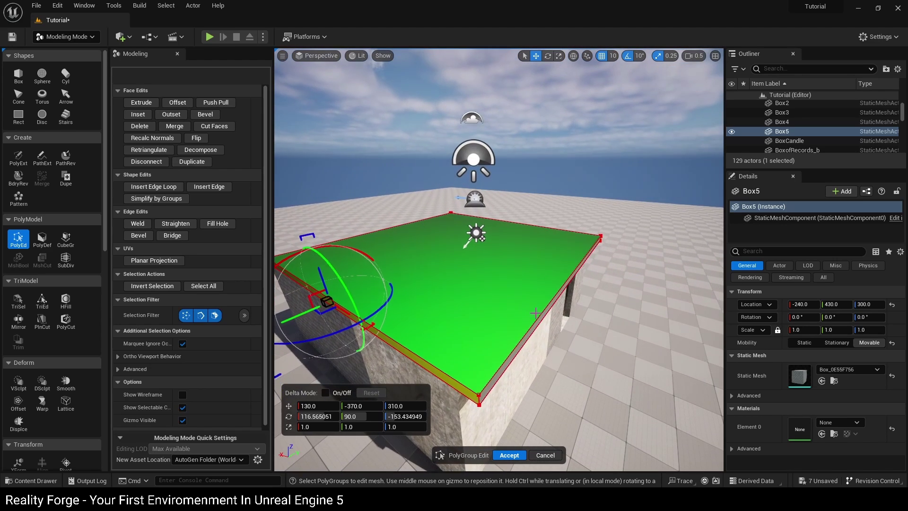
{"action": "left_click", "coordinate": [541, 320]}
{"action": "left_click_drag", "start_coordinate": [604, 296], "coordinate": [593, 281]}
{"action": "left_click_drag", "start_coordinate": [571, 336], "coordinate": [515, 326], "text": "alt"}
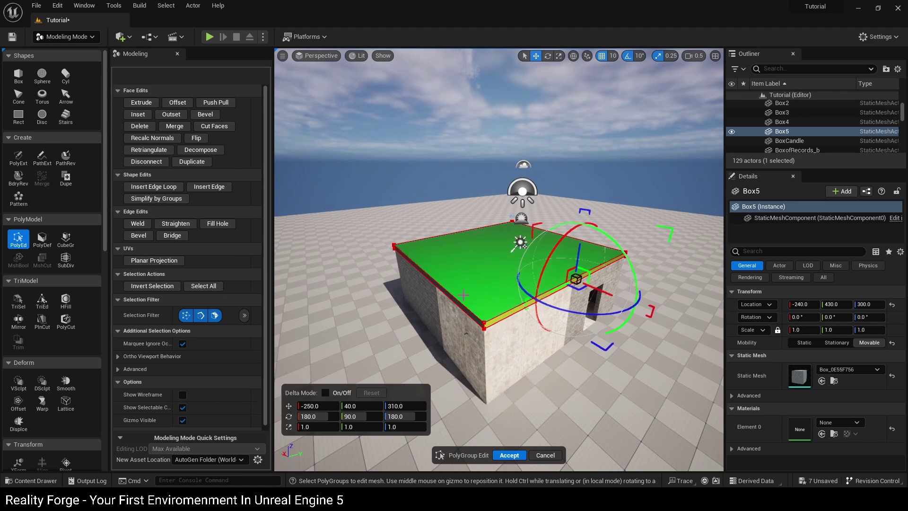
{"action": "left_click", "coordinate": [509, 454]}
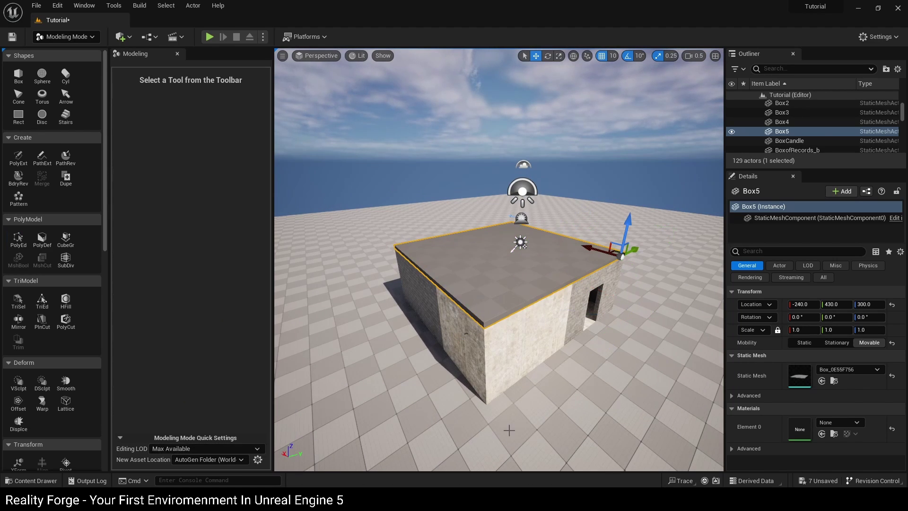
Step: Apply the M_Brick_Cut_Stone material from the StarterContent materials to the roof slab
{"action": "scroll", "coordinate": [61, 315], "scroll_direction": "down", "scroll_amount": 10}
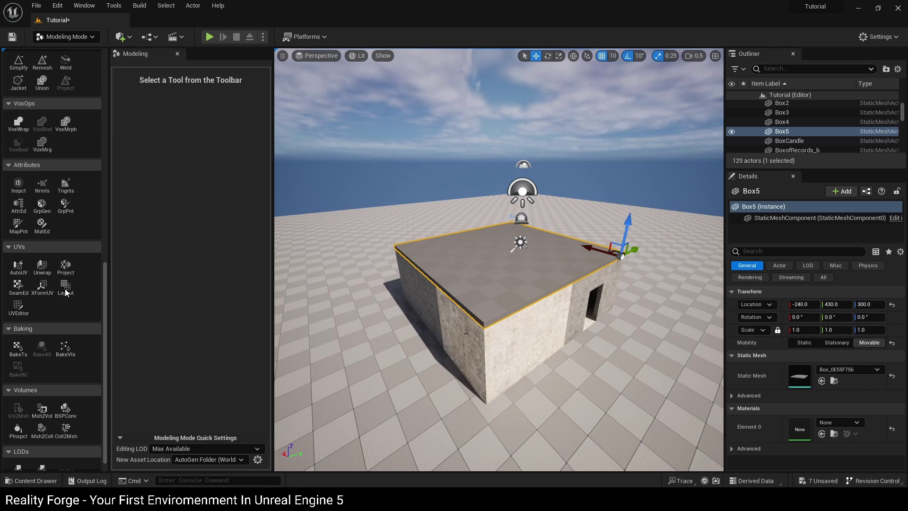
{"action": "right_click_drag", "start_coordinate": [479, 359], "coordinate": [491, 386]}
{"action": "key", "text": "ctrl+space"}
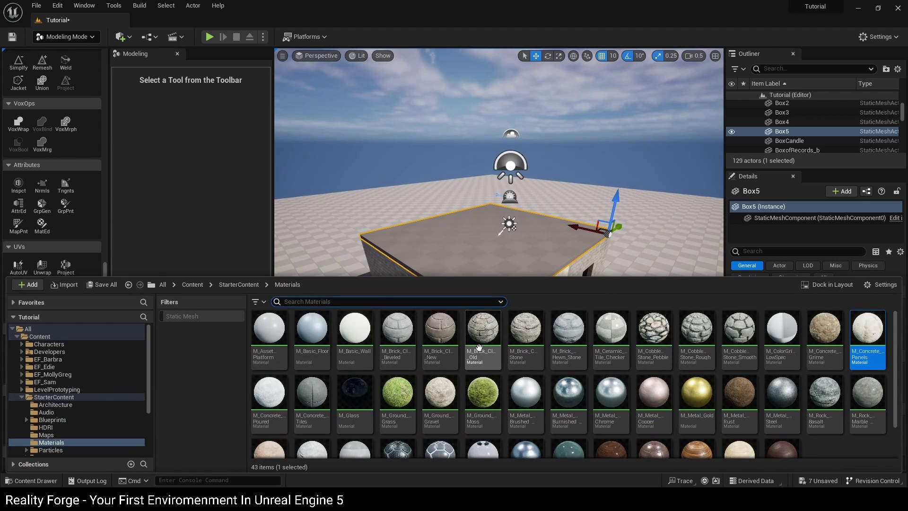
{"action": "left_click_drag", "start_coordinate": [511, 336], "coordinate": [486, 256]}
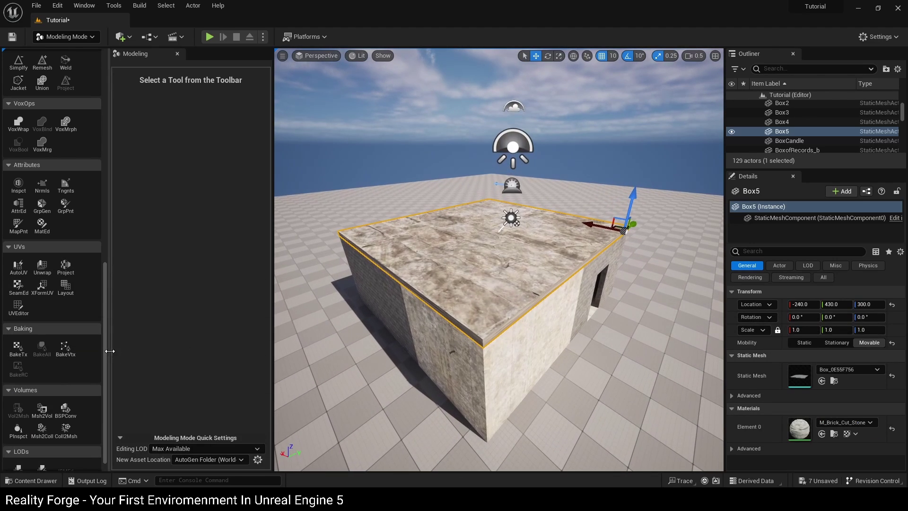
{"action": "key", "text": "ctrl+space"}
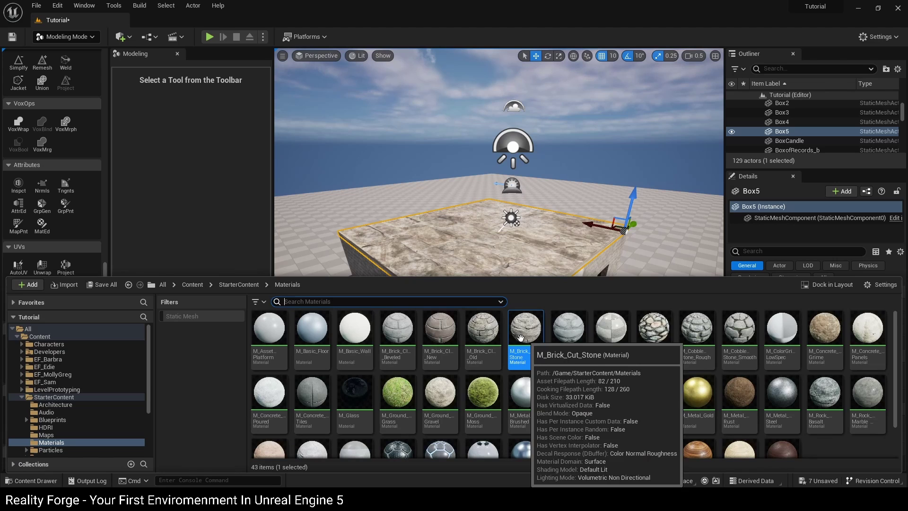
Step: Reproject the roof's UVs with a box projection reset to 100 × 100 × 100 dimensions and accept
{"action": "left_click", "coordinate": [69, 266]}
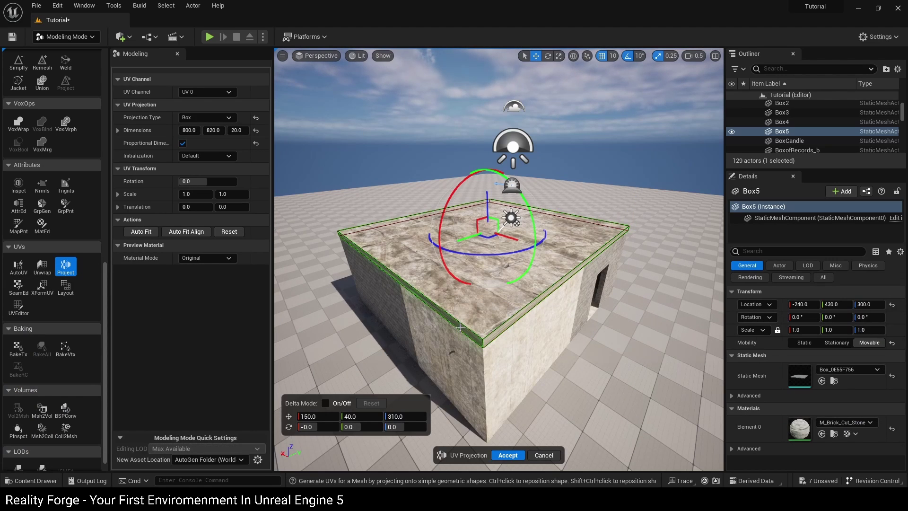
{"action": "left_click", "coordinate": [256, 131]}
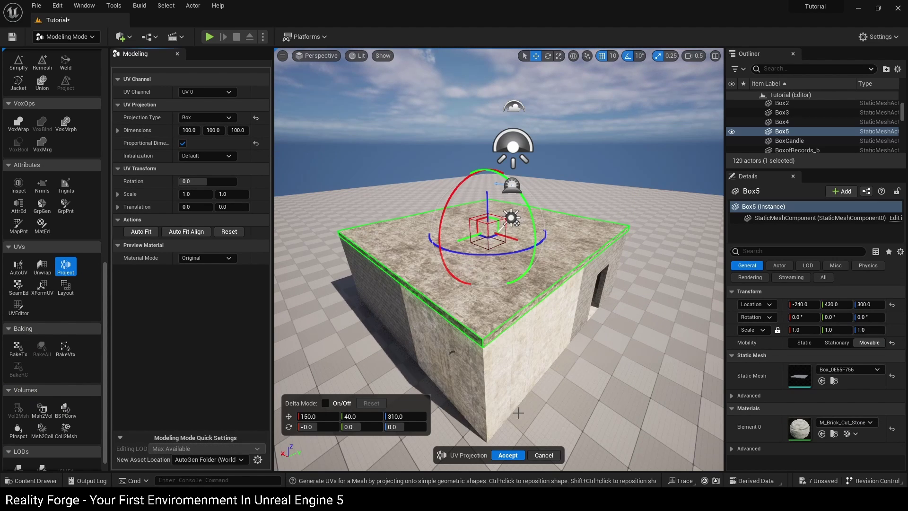
{"action": "left_click", "coordinate": [511, 456]}
Step: Examine the textured roof and the building from several sides
{"action": "key", "text": "w"}
{"action": "key", "text": "d"}
{"action": "right_click_drag", "start_coordinate": [571, 385], "coordinate": [463, 206]}
{"action": "key", "text": "d"}
{"action": "key", "text": "s"}
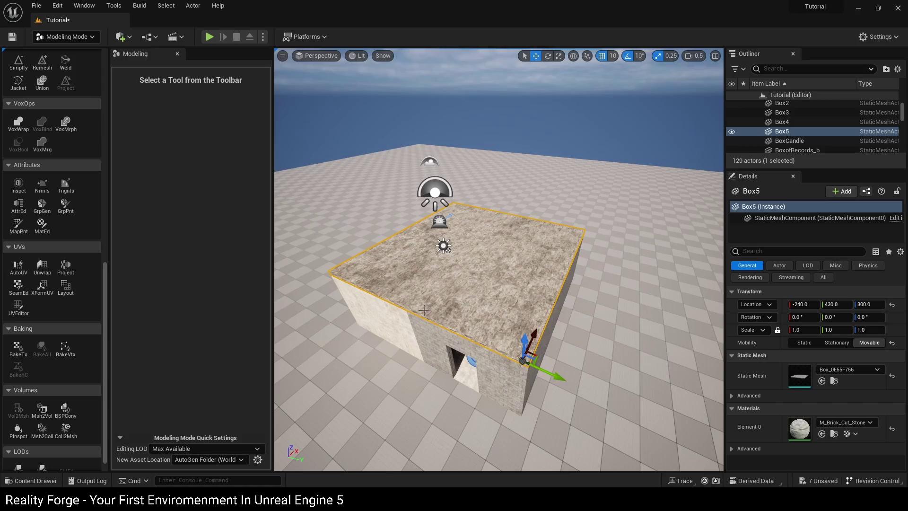
{"action": "key", "text": "w"}
{"action": "right_click_drag", "start_coordinate": [424, 310], "coordinate": [454, 302]}
{"action": "key", "text": "s"}
{"action": "key", "text": "e"}
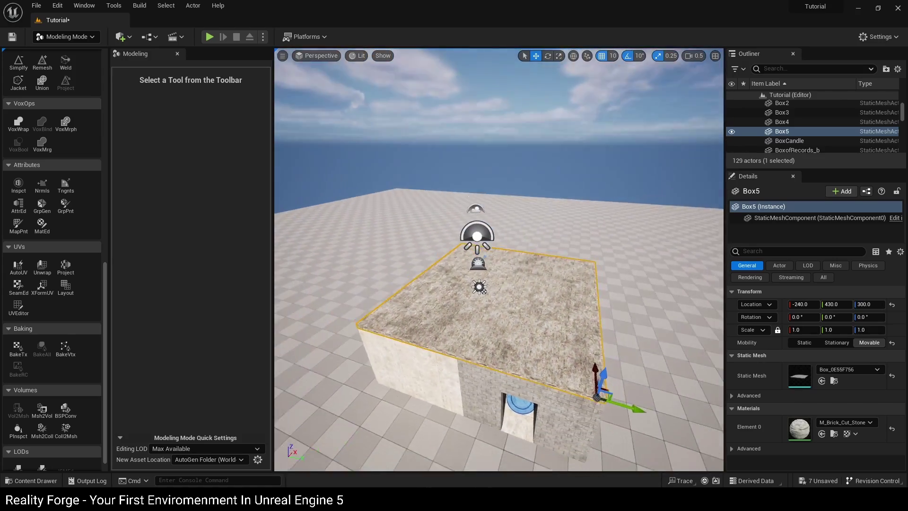
{"action": "right_click_drag", "start_coordinate": [613, 283], "coordinate": [599, 303]}
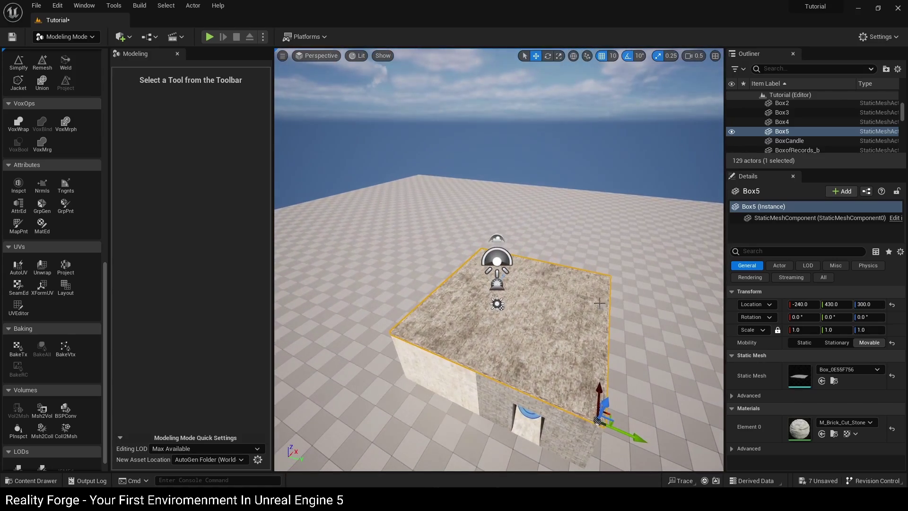
Step: Hide the roof Box5 in the level to expose the furnished interior
{"action": "left_click", "coordinate": [731, 132]}
{"action": "right_click_drag", "start_coordinate": [580, 249], "coordinate": [521, 336]}
{"action": "key", "text": "w"}
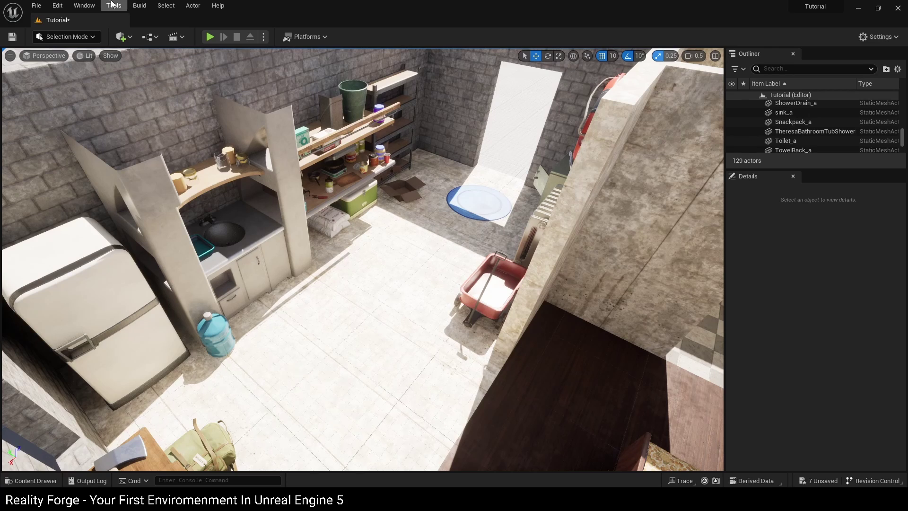
Step: Open Quixel Bridge and browse the new surfaces, 3D models and plants on its home page
{"action": "left_click", "coordinate": [93, 7]}
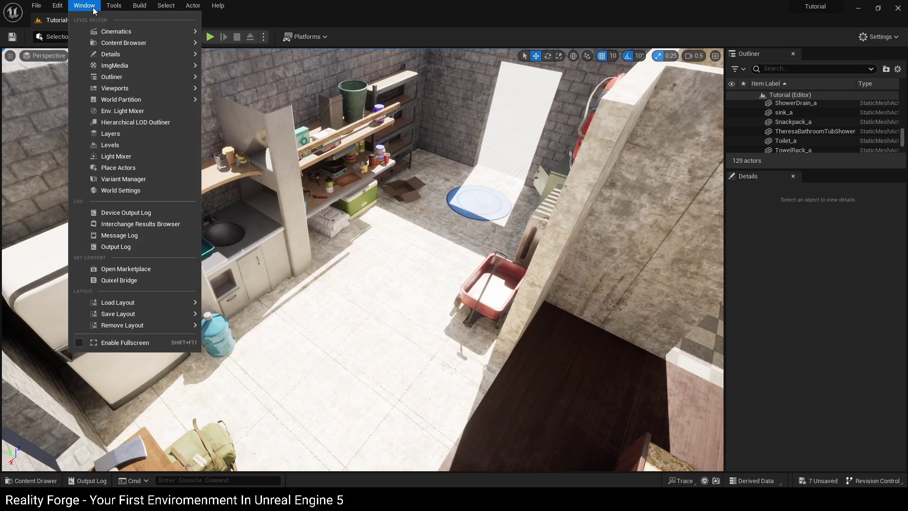
{"action": "left_click", "coordinate": [124, 280]}
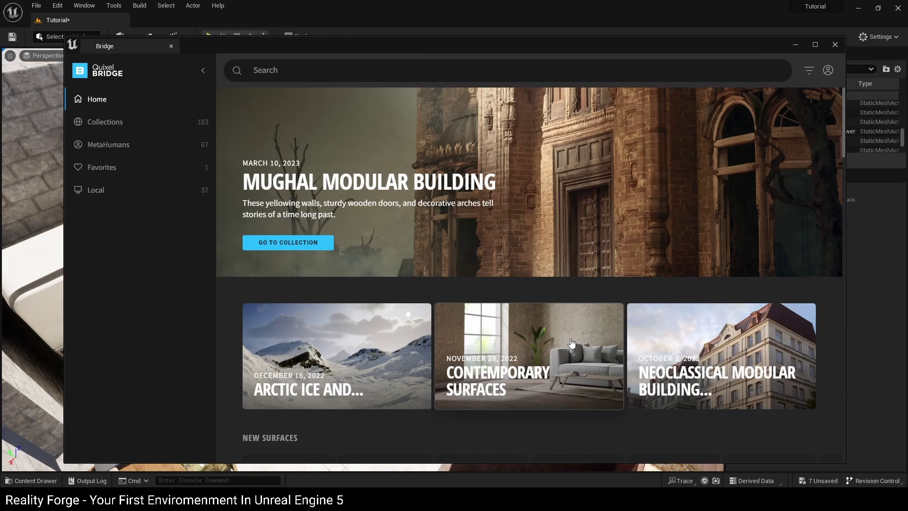
{"action": "scroll", "coordinate": [435, 235], "scroll_direction": "down", "scroll_amount": 4}
{"action": "scroll", "coordinate": [442, 265], "scroll_direction": "down", "scroll_amount": 4}
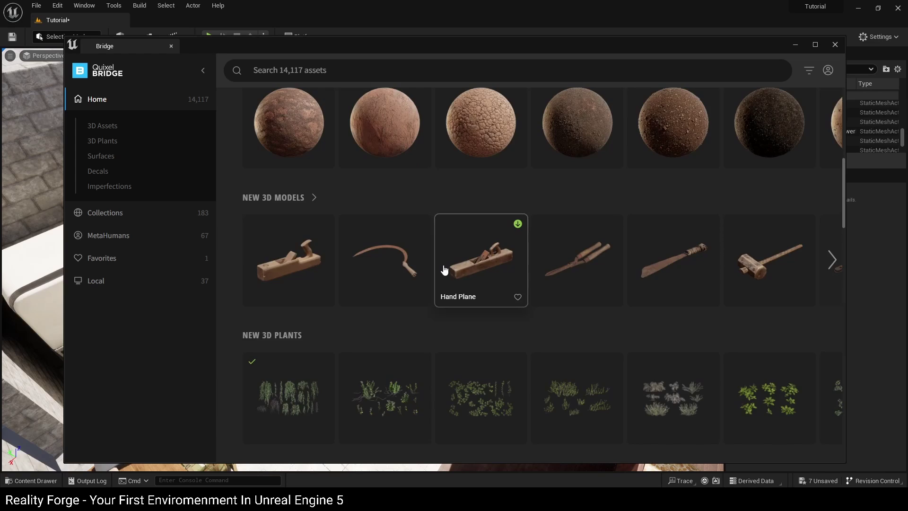
{"action": "scroll", "coordinate": [441, 265], "scroll_direction": "up", "scroll_amount": 8}
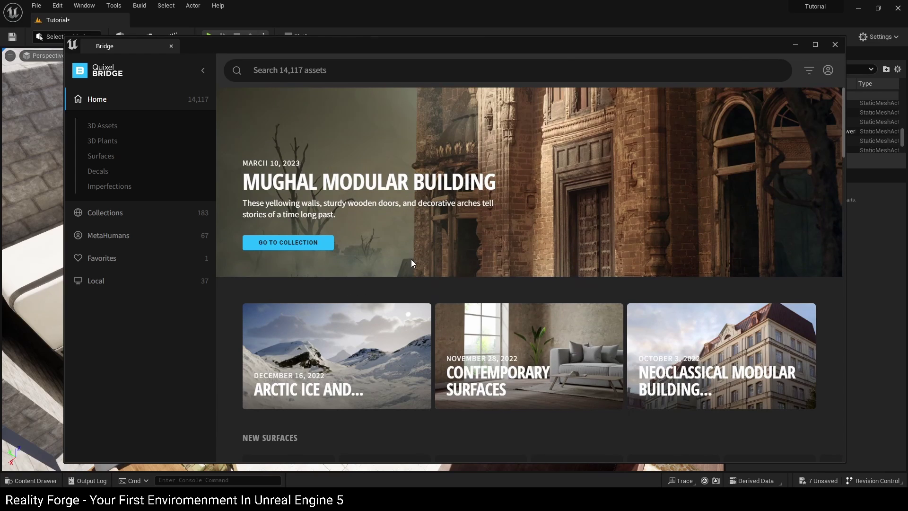
Step: Search the Bridge library for "Table" and narrow the search to 3D Assets
{"action": "left_click", "coordinate": [299, 74]}
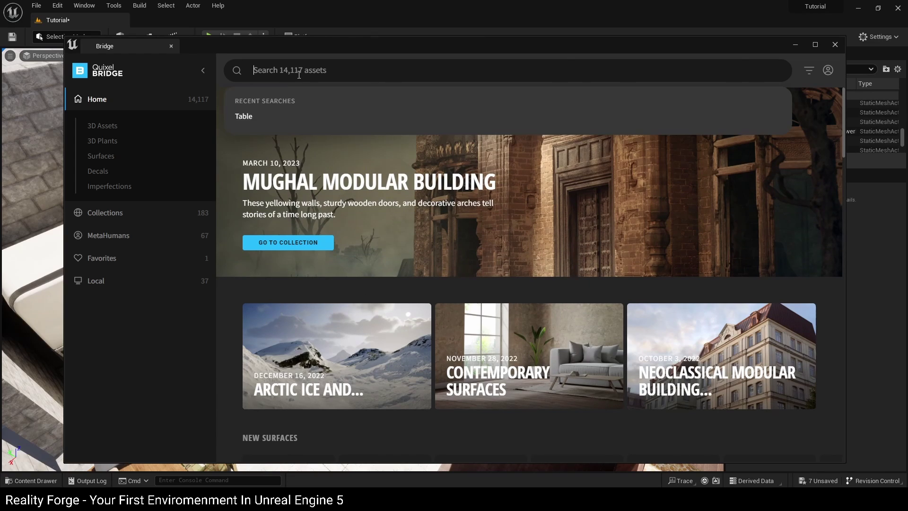
{"action": "type", "text": "Table"}
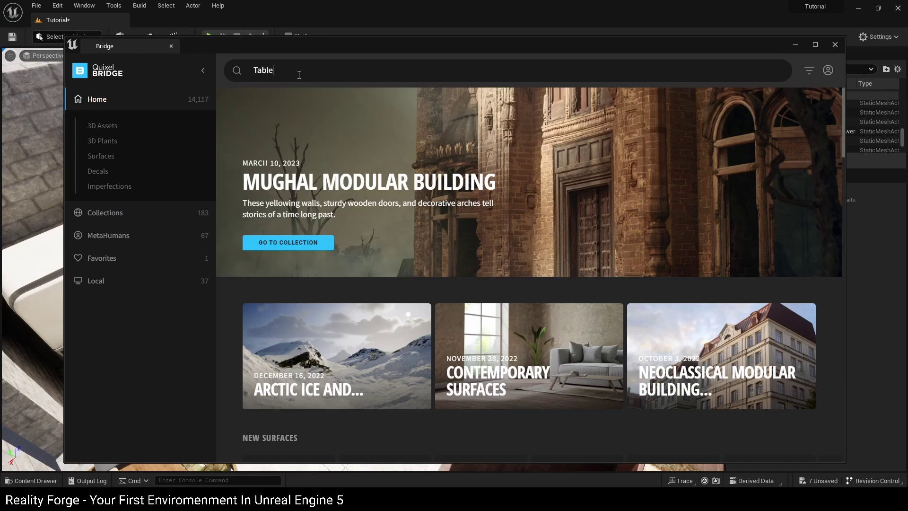
{"action": "key", "text": "Return"}
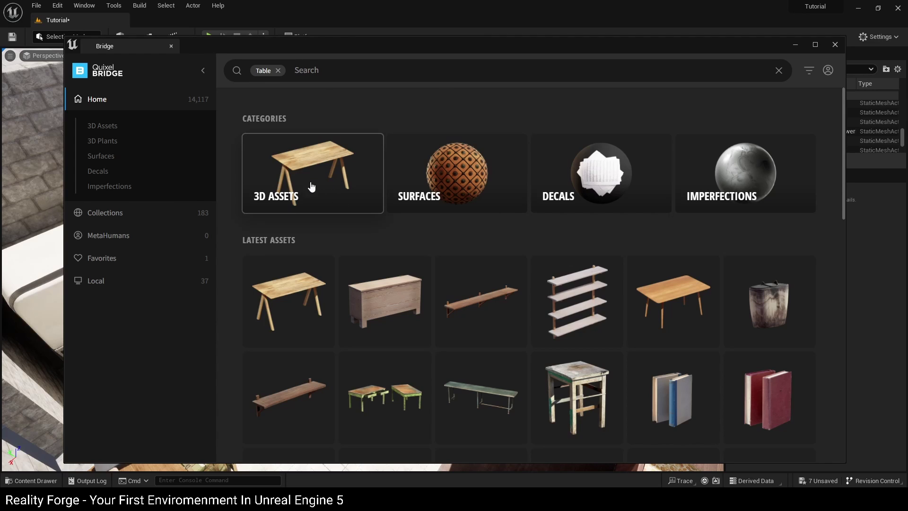
{"action": "left_click", "coordinate": [309, 168]}
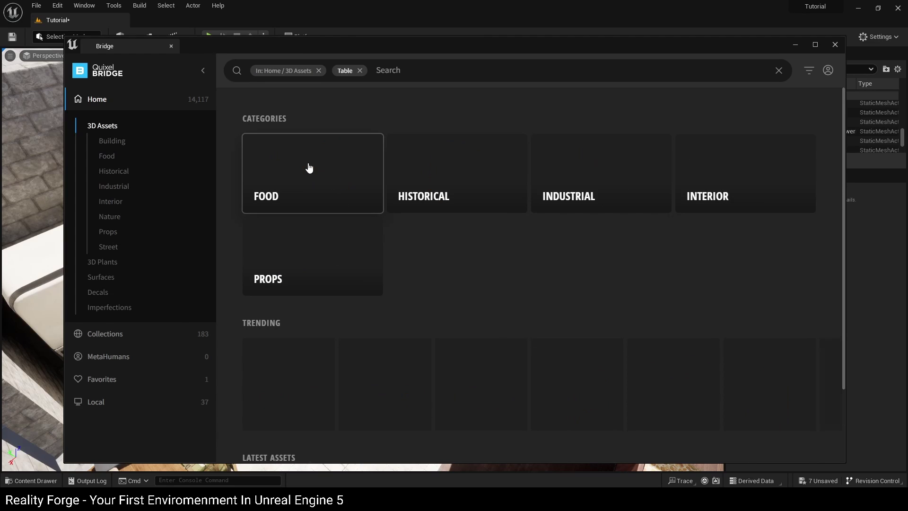
Step: Find the Wooden Table among the 3D asset results and open its details
{"action": "scroll", "coordinate": [496, 271], "scroll_direction": "down", "scroll_amount": 6}
{"action": "scroll", "coordinate": [496, 272], "scroll_direction": "down", "scroll_amount": 1}
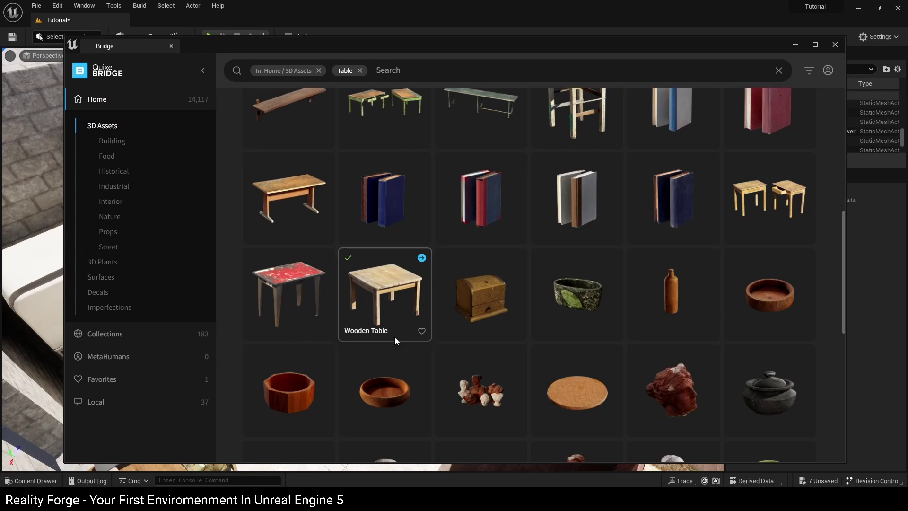
{"action": "left_click", "coordinate": [380, 292]}
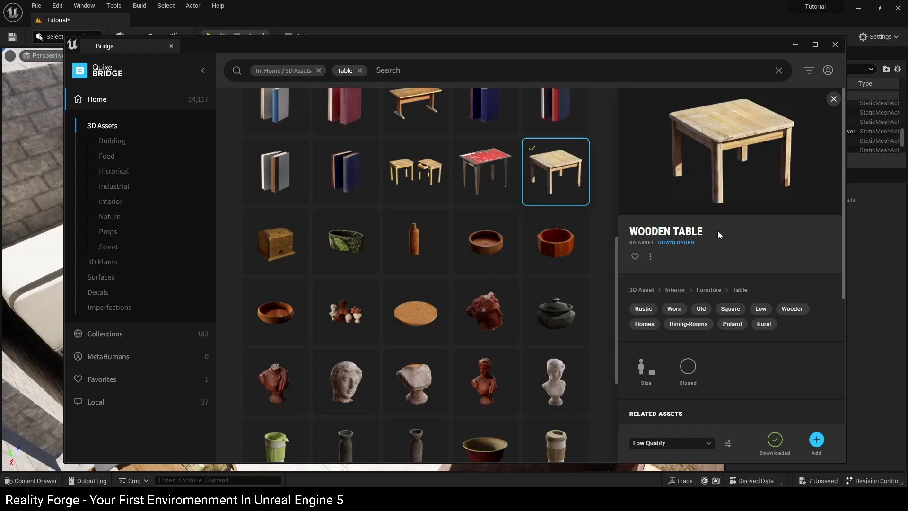
Step: Compare the Low Quality and Medium Quality download options of the Wooden Table, returning to Low Quality
{"action": "left_click", "coordinate": [688, 446]}
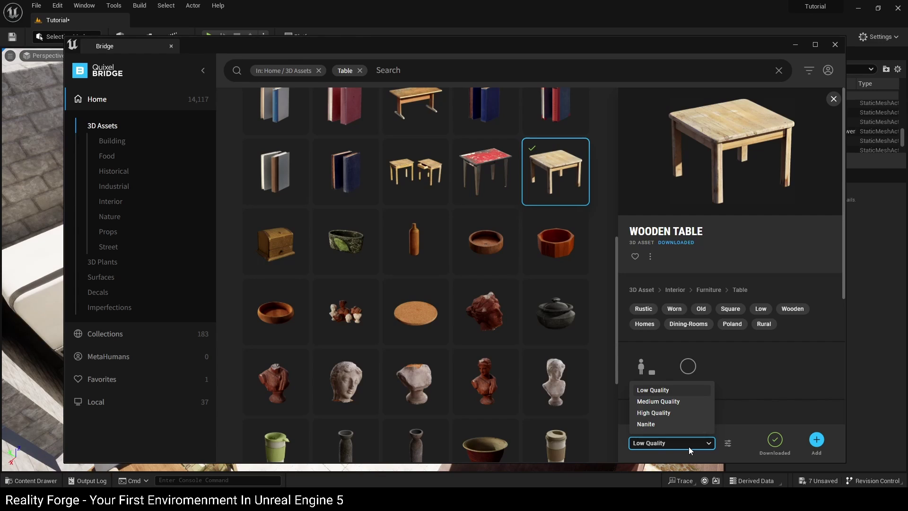
{"action": "left_click", "coordinate": [663, 390]}
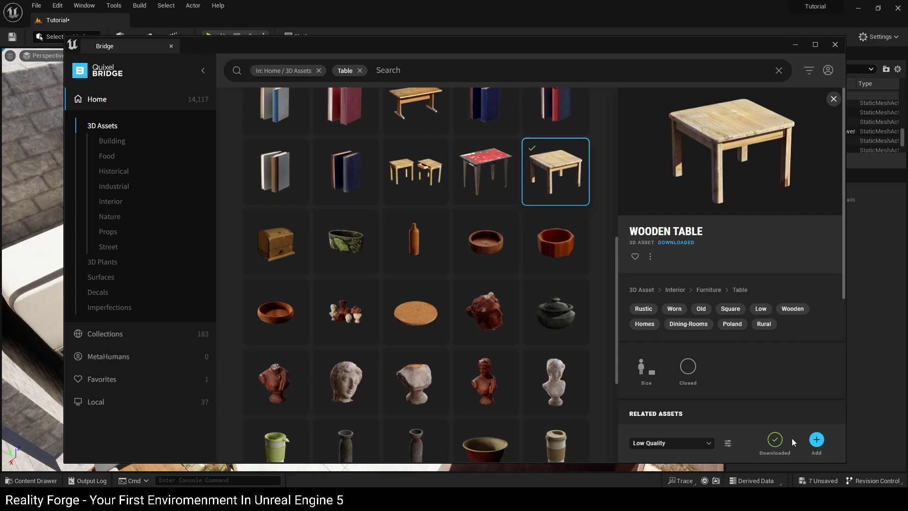
{"action": "left_click", "coordinate": [683, 443]}
{"action": "left_click", "coordinate": [668, 401]}
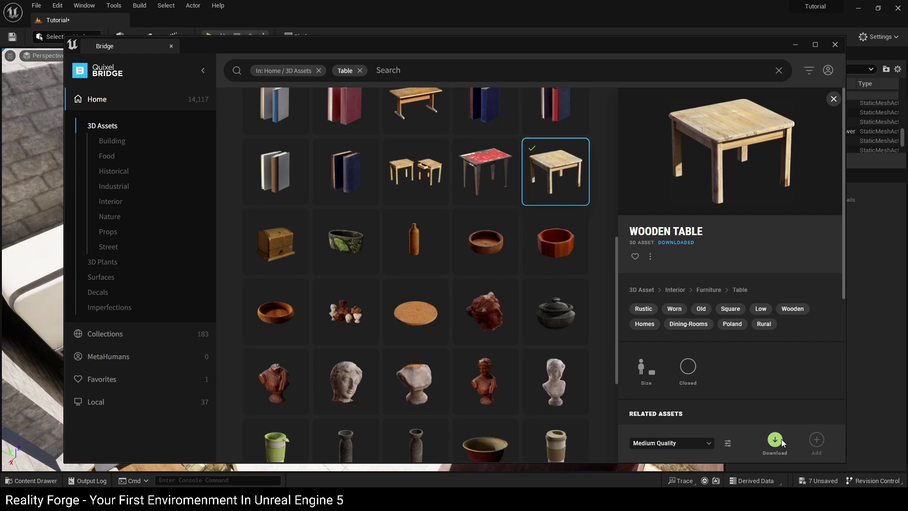
{"action": "left_click", "coordinate": [688, 442]}
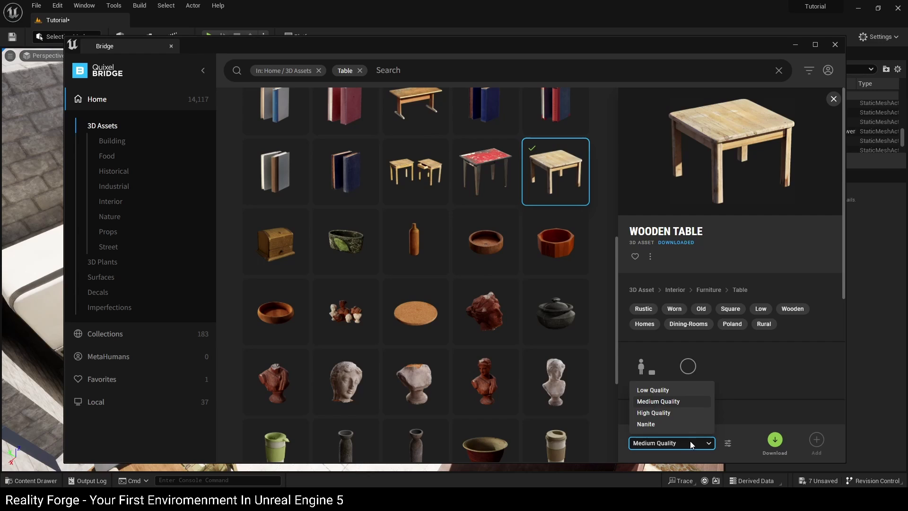
{"action": "left_click", "coordinate": [684, 390]}
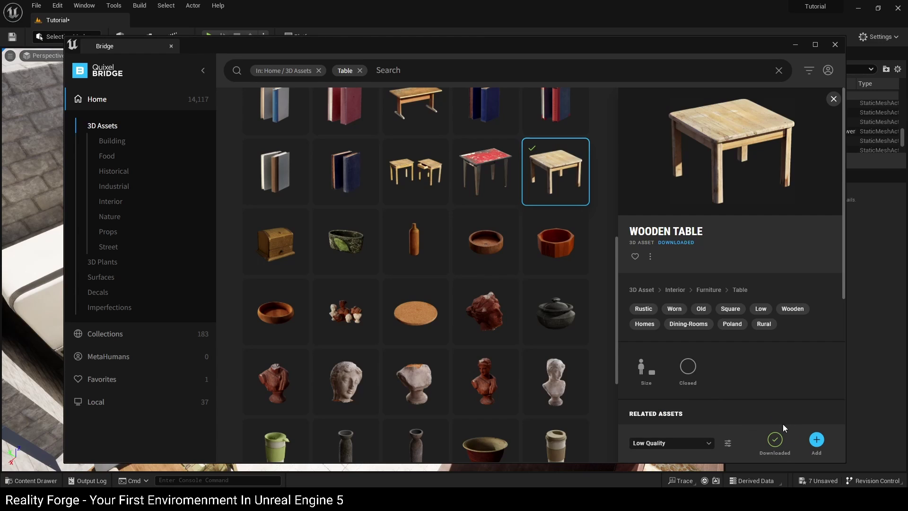
Step: Add the low-quality Wooden Table to the project and close Bridge to return to the level
{"action": "left_click", "coordinate": [816, 440]}
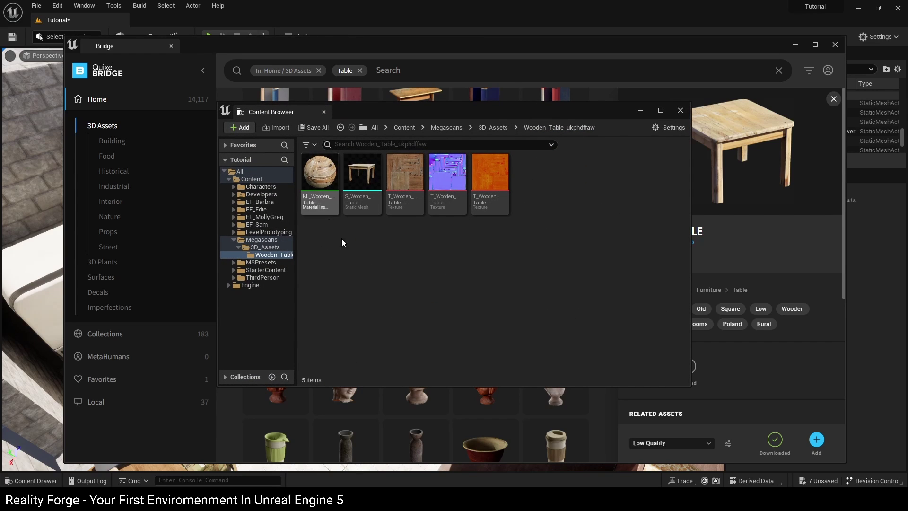
{"action": "left_click", "coordinate": [680, 111]}
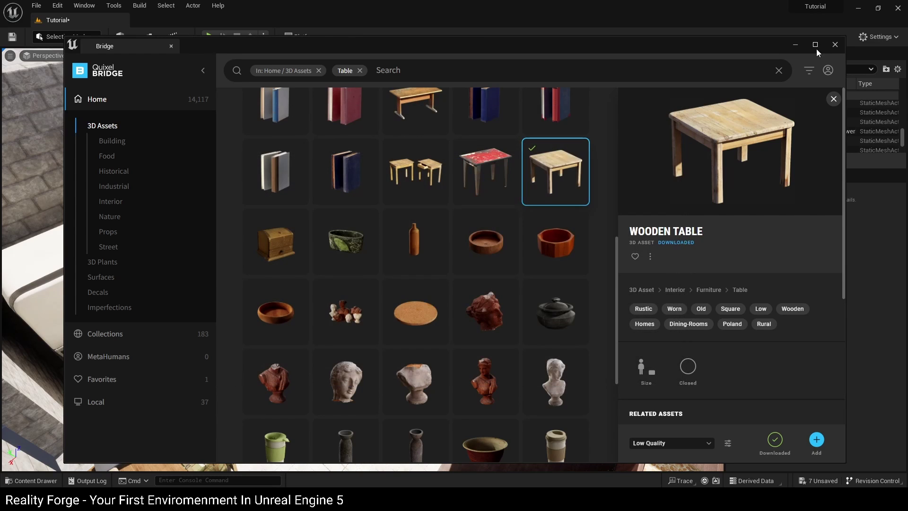
{"action": "left_click", "coordinate": [835, 44]}
Step: Place the table static mesh from Megascans/3D_Assets/Wooden_Table_ukphdffaw on the kitchen floor at X 220, Y 180
{"action": "key", "text": "ctrl+space"}
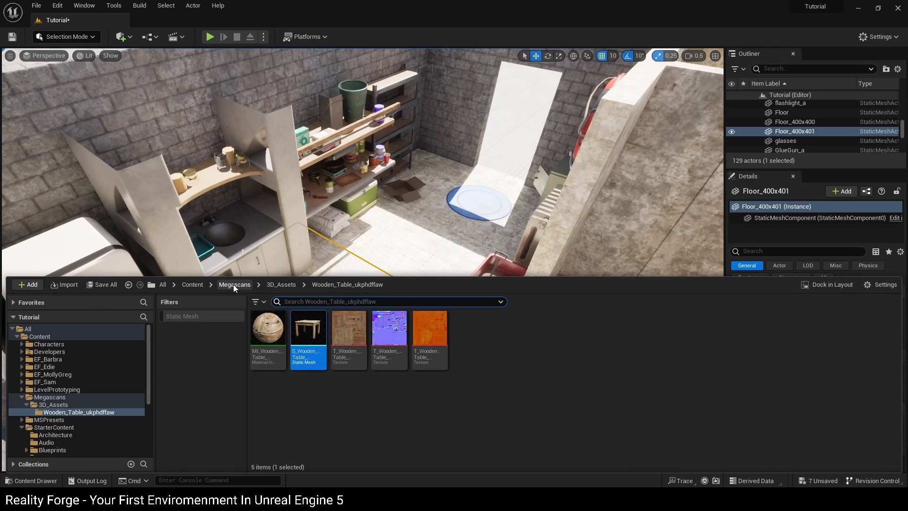
{"action": "left_click", "coordinate": [191, 285]}
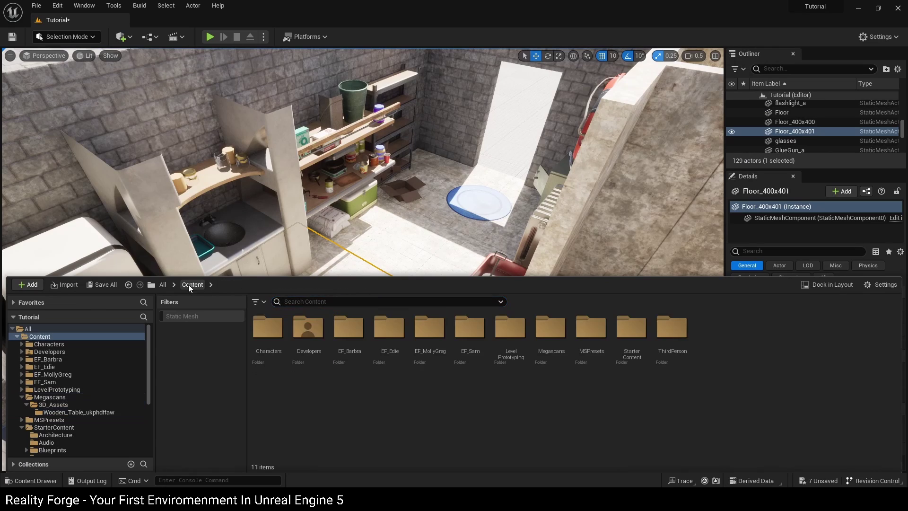
{"action": "double_click", "coordinate": [550, 331]}
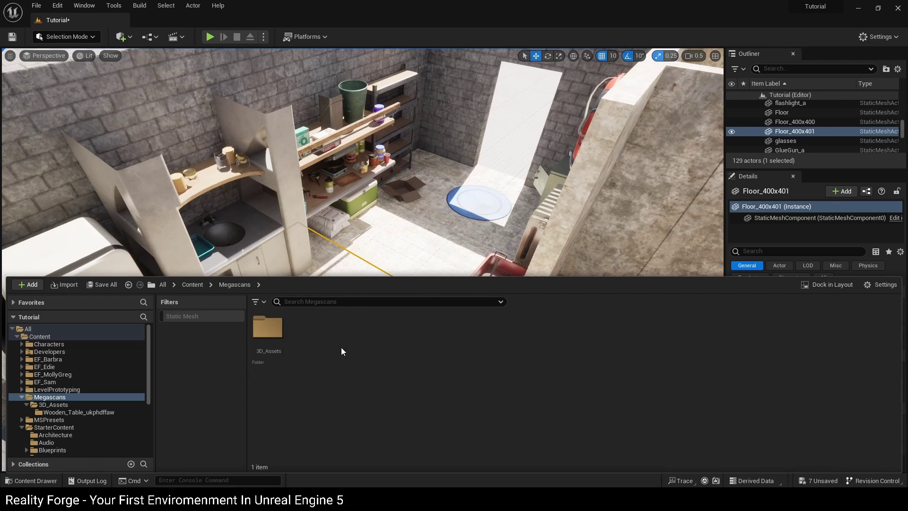
{"action": "double_click", "coordinate": [266, 325]}
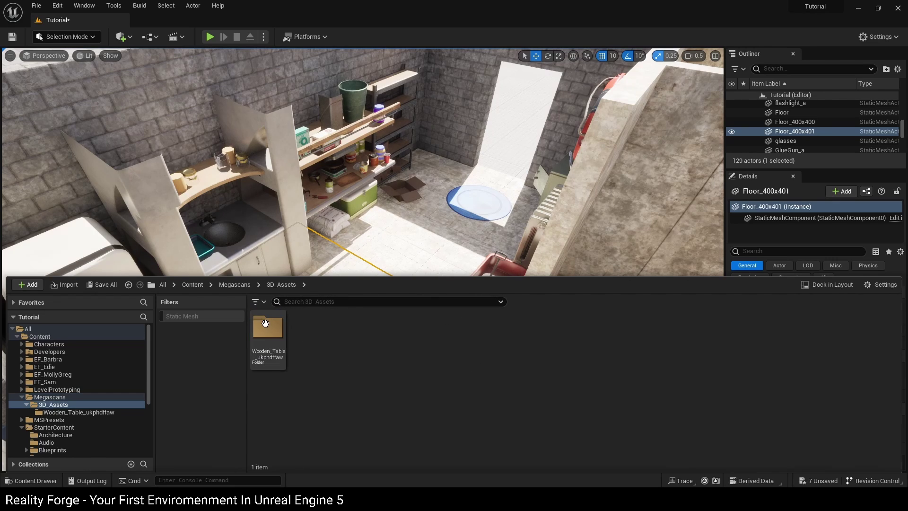
{"action": "double_click", "coordinate": [266, 325]}
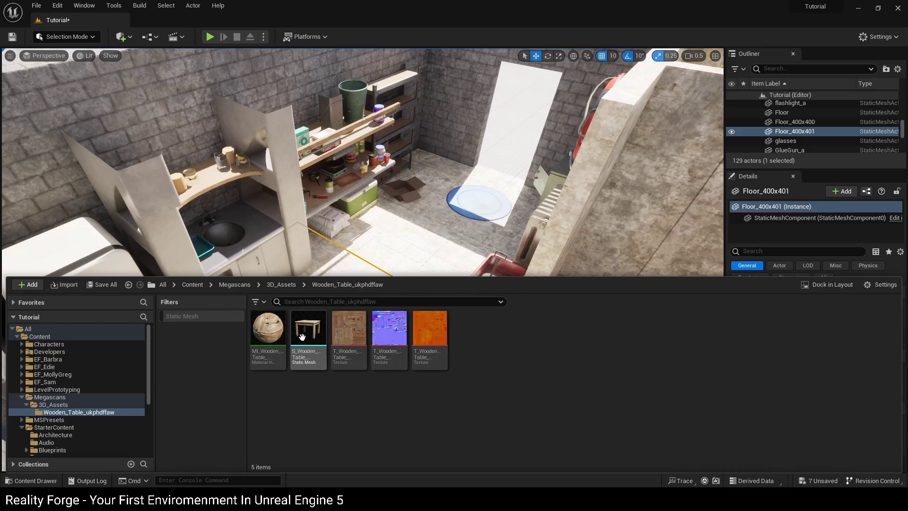
{"action": "left_click_drag", "start_coordinate": [308, 331], "coordinate": [385, 320]}
{"action": "right_click_drag", "start_coordinate": [386, 321], "coordinate": [395, 353]}
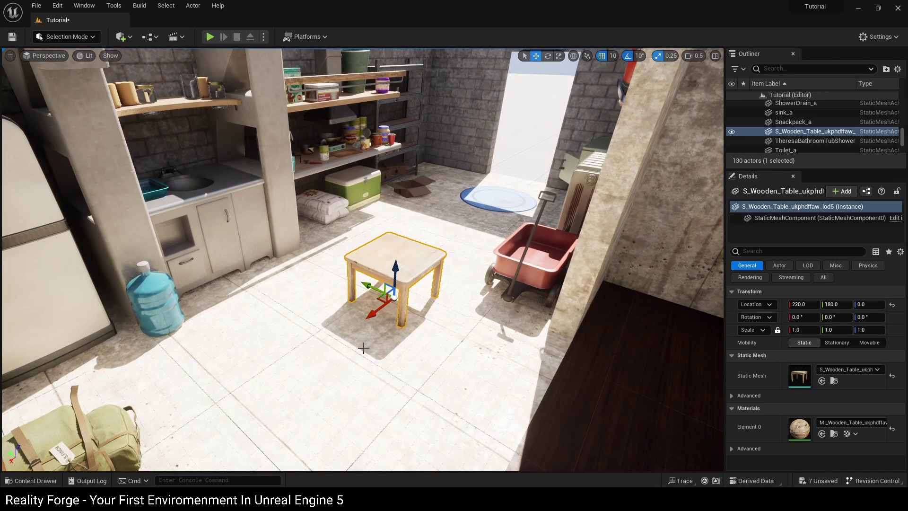
Step: Search the whole project content for "chair", limited to static meshes
{"action": "key", "text": "ctrl+space"}
{"action": "left_click", "coordinate": [192, 284]}
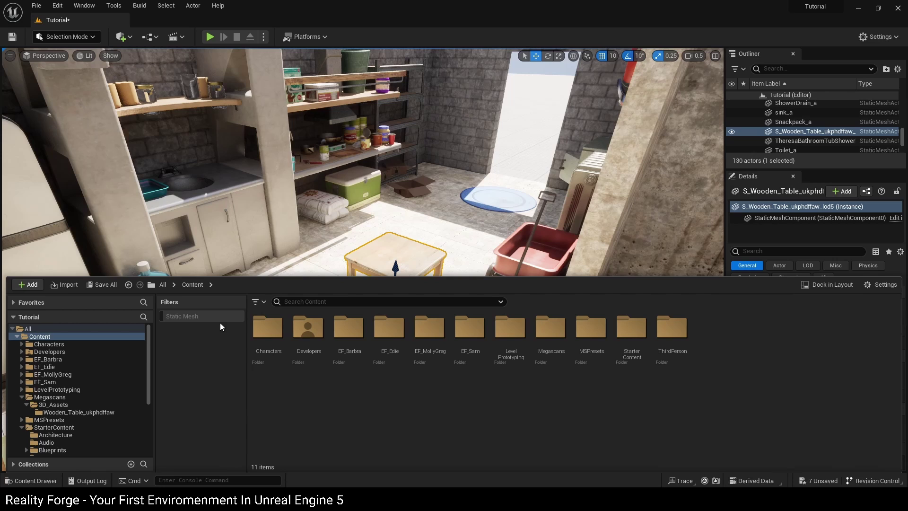
{"action": "left_click", "coordinate": [197, 316]}
{"action": "left_click", "coordinate": [310, 301]}
{"action": "type", "text": "chair"}
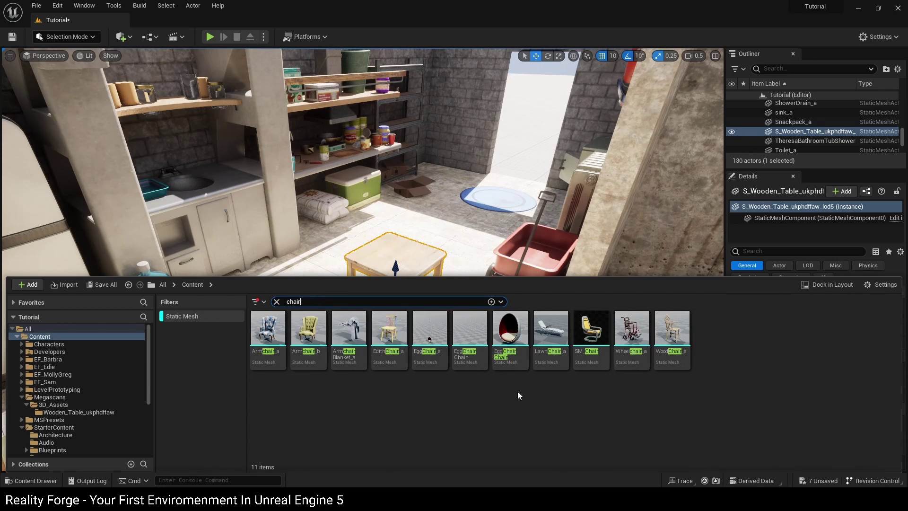
Step: Place the WoodChair_a chair on the floor beside the table and shift the table to X 290
{"action": "left_click_drag", "start_coordinate": [671, 331], "coordinate": [332, 341]}
{"action": "mouse_move", "coordinate": [367, 282]}
{"action": "right_mouse_down"}
{"action": "mouse_move", "coordinate": [352, 269]}
{"action": "mouse_move", "coordinate": [368, 282]}
{"action": "right_mouse_up"}
{"action": "scroll", "coordinate": [368, 282], "scroll_direction": "down", "scroll_amount": 3}
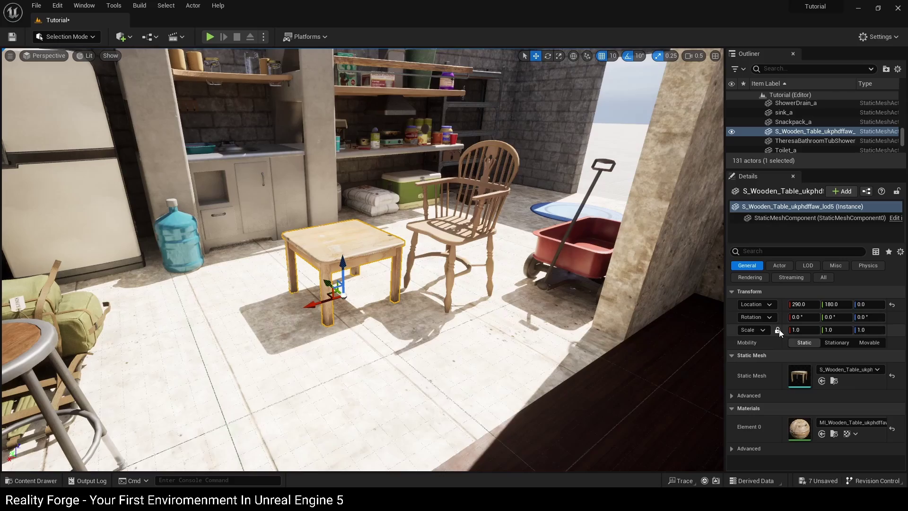
Step: Lock the table's scale proportions and set its uniform scale to 1.5
{"action": "left_click", "coordinate": [777, 330]}
{"action": "left_click_drag", "start_coordinate": [800, 329], "coordinate": [822, 329]}
{"action": "right_click_drag", "start_coordinate": [368, 282], "coordinate": [345, 243]}
{"action": "left_click_drag", "start_coordinate": [821, 330], "coordinate": [802, 330]}
{"action": "type", "text": "1.5"}
{"action": "key", "text": "Return"}
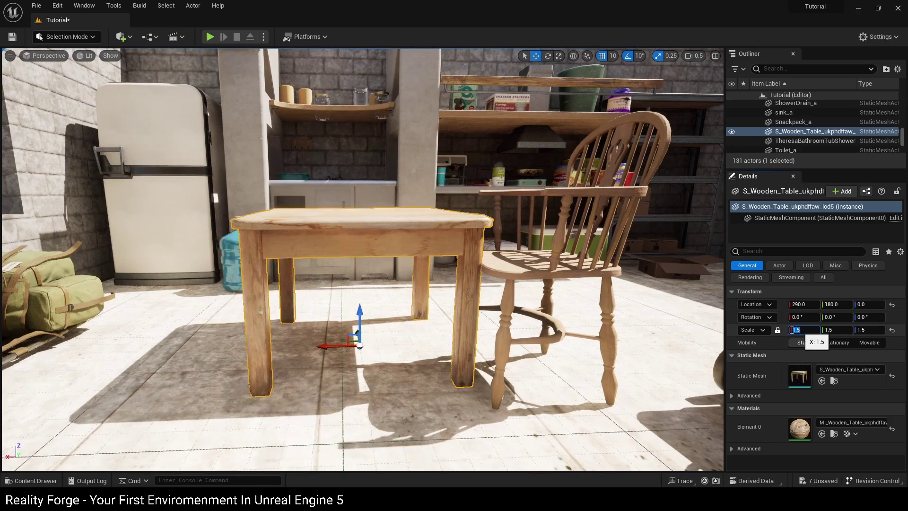
Step: Compare the table's height with the chair and set the table's uniform scale to 1.75
{"action": "right_click_drag", "start_coordinate": [472, 284], "coordinate": [511, 308]}
{"action": "left_click_drag", "start_coordinate": [804, 329], "coordinate": [834, 329]}
{"action": "left_click", "coordinate": [801, 329]}
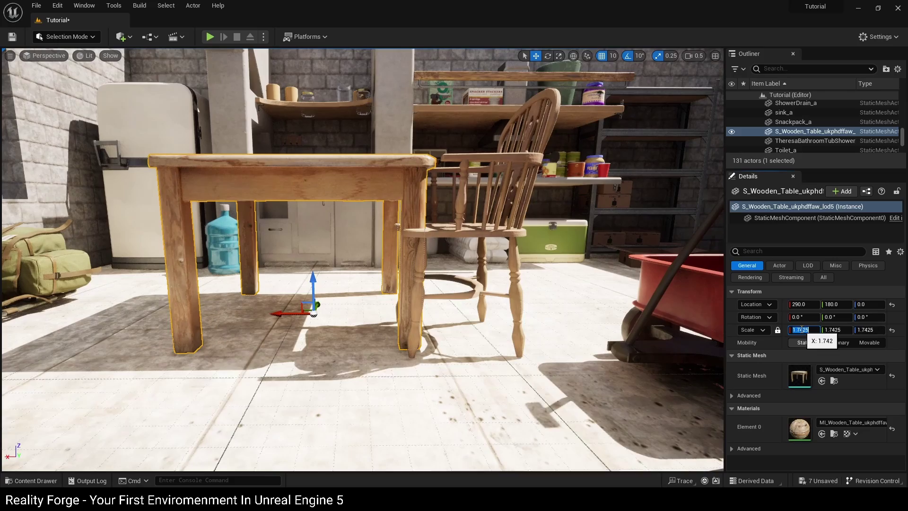
{"action": "type", "text": "1.75"}
{"action": "key", "text": "Return"}
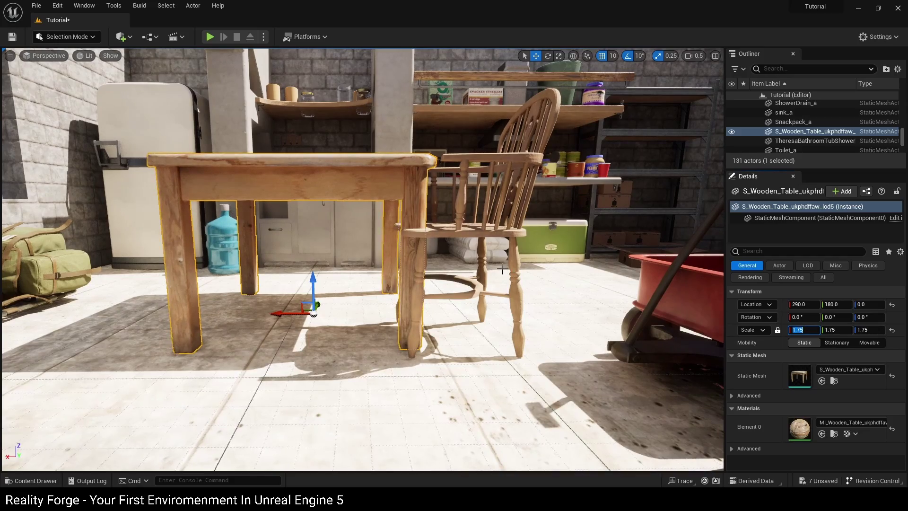
Step: Move the table to X 310, Y 160 and line the chair up with it at X 220, Y 160
{"action": "right_click_drag", "start_coordinate": [502, 269], "coordinate": [492, 322]}
{"action": "left_click_drag", "start_coordinate": [339, 310], "coordinate": [375, 314]}
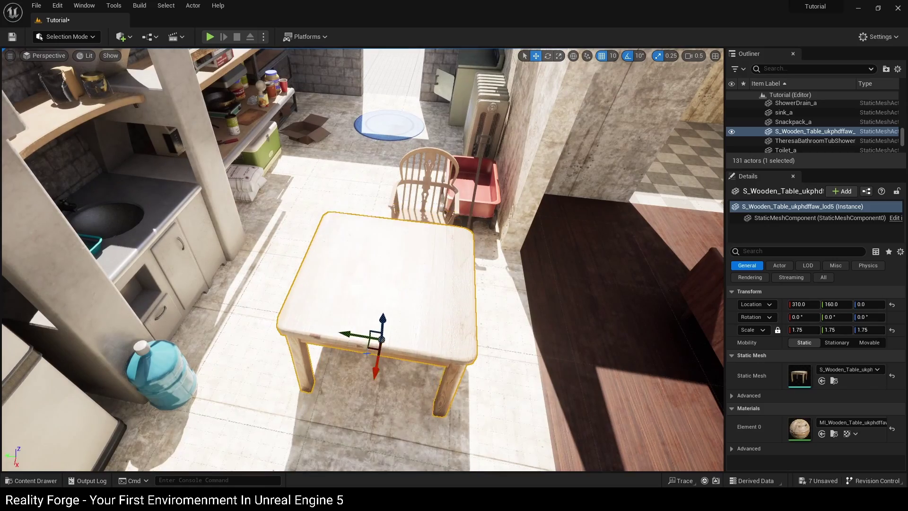
{"action": "right_click_drag", "start_coordinate": [366, 353], "coordinate": [619, 373]}
{"action": "left_click", "coordinate": [339, 316]}
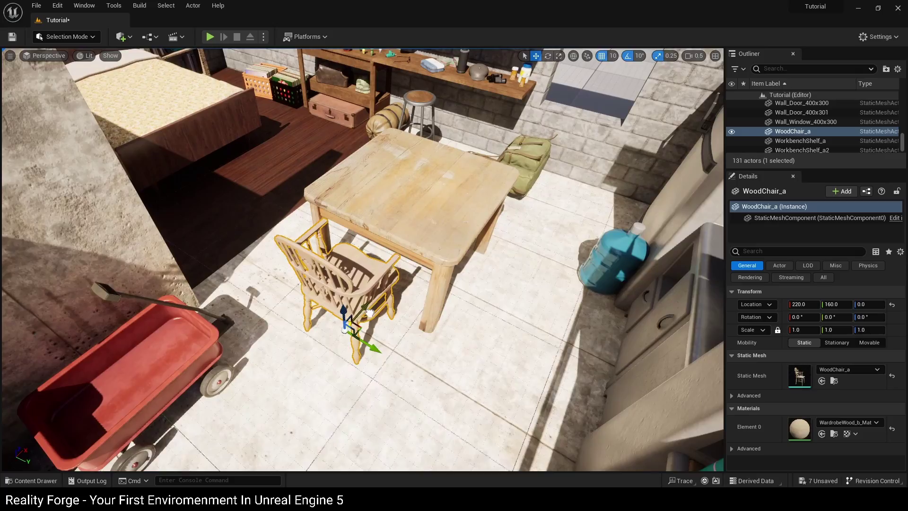
{"action": "mouse_move", "coordinate": [369, 312]}
{"action": "right_mouse_down"}
{"action": "mouse_move", "coordinate": [346, 309]}
{"action": "mouse_move", "coordinate": [374, 315]}
{"action": "right_mouse_up"}
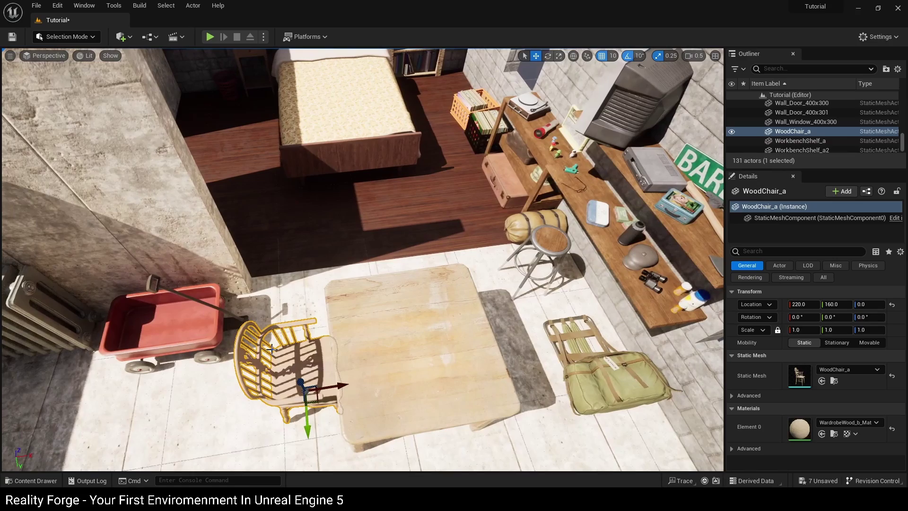
{"action": "right_click_drag", "start_coordinate": [347, 303], "coordinate": [421, 373]}
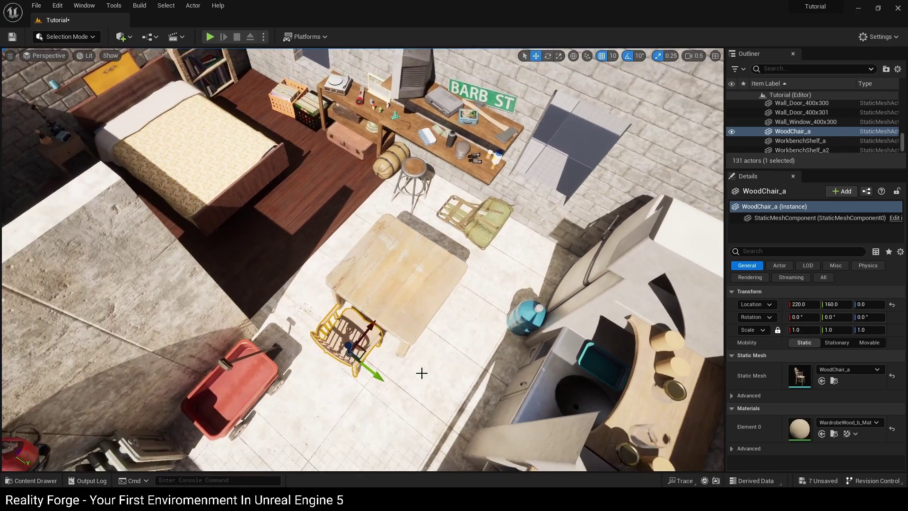
{"action": "left_click", "coordinate": [422, 395]}
{"action": "left_click", "coordinate": [353, 317]}
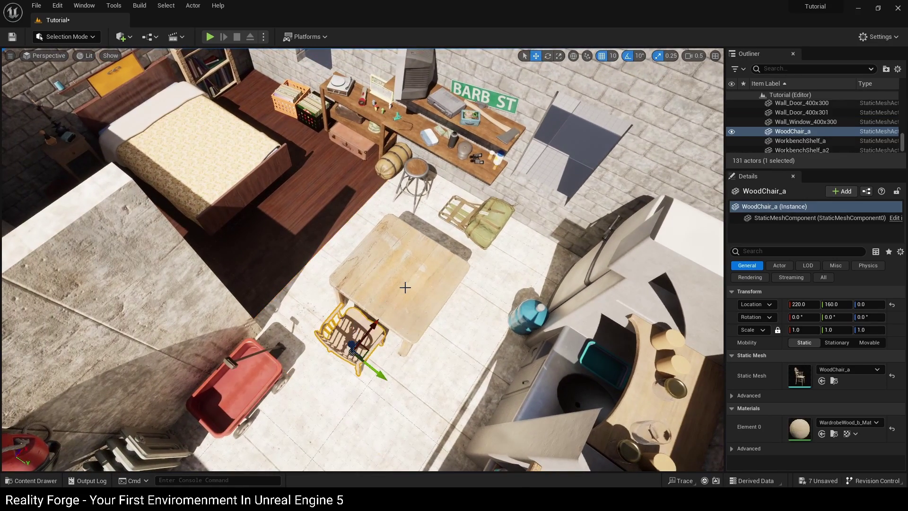
Step: With rotation snapping off, turn the table and chair together about 8.3° around Z and shift them so the chair is at X 210, Y 140
{"action": "left_click", "coordinate": [388, 302]}
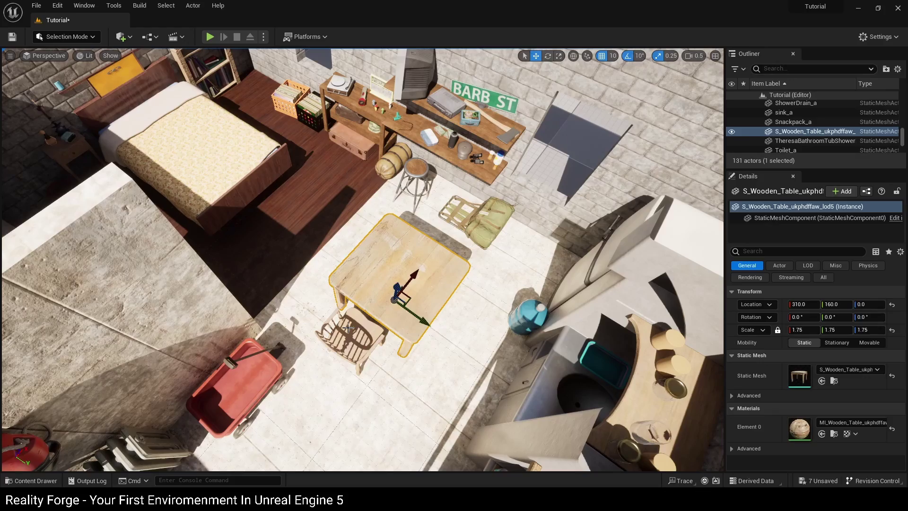
{"action": "left_click", "coordinate": [329, 331], "text": "shift"}
{"action": "right_click_drag", "start_coordinate": [329, 331], "coordinate": [383, 331]}
{"action": "key", "text": "s"}
{"action": "mouse_move", "coordinate": [255, 319]}
{"action": "right_mouse_down"}
{"action": "mouse_move", "coordinate": [238, 326]}
{"action": "mouse_move", "coordinate": [255, 321]}
{"action": "mouse_move", "coordinate": [264, 330]}
{"action": "mouse_move", "coordinate": [255, 319]}
{"action": "right_mouse_up"}
{"action": "key", "text": "s"}
{"action": "key", "text": "a"}
{"action": "right_click_drag", "start_coordinate": [262, 268], "coordinate": [381, 272]}
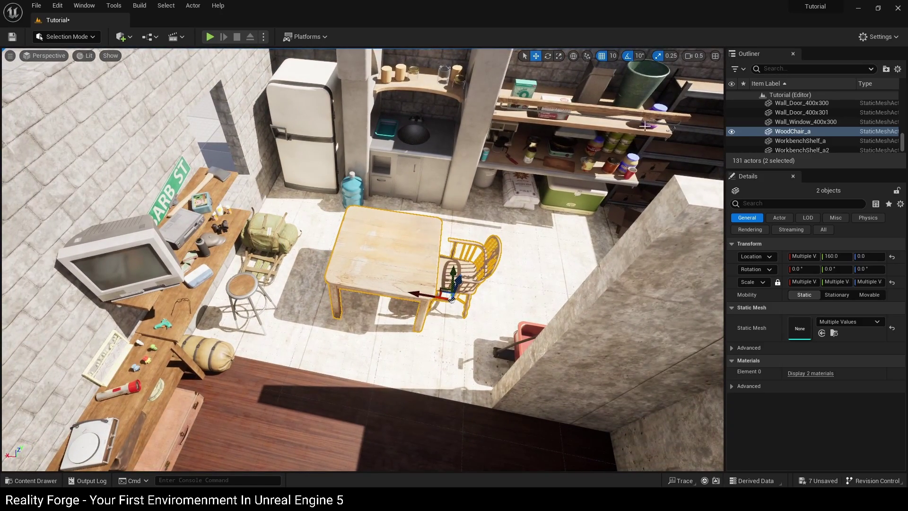
{"action": "left_click", "coordinate": [628, 58]}
{"action": "key", "text": "e"}
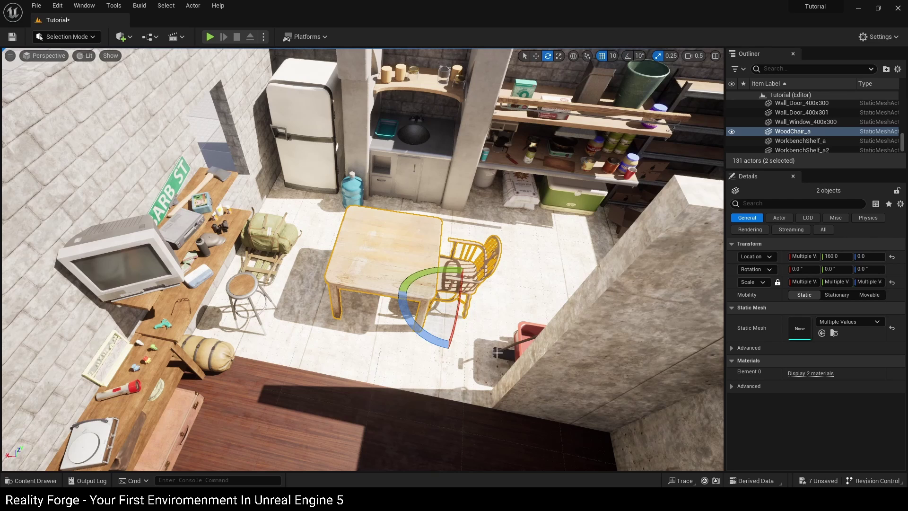
{"action": "left_click_drag", "start_coordinate": [439, 341], "coordinate": [456, 269]}
{"action": "key", "text": "w"}
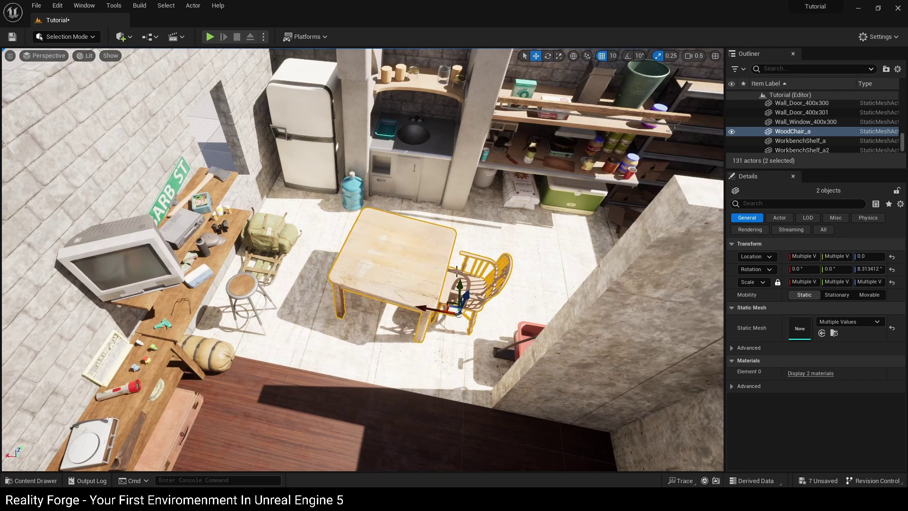
Step: Rotate only the chair to about 3.8° around Z and move it to X 200, Y 140, slightly away from the table
{"action": "left_click", "coordinate": [475, 254]}
{"action": "key", "text": "e"}
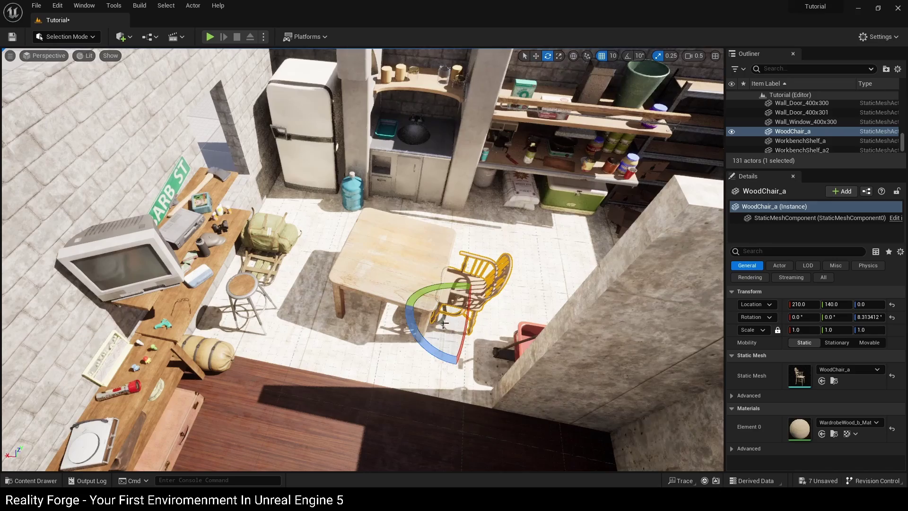
{"action": "left_click_drag", "start_coordinate": [413, 342], "coordinate": [394, 334]}
{"action": "key", "text": "w"}
{"action": "left_click", "coordinate": [460, 294]}
{"action": "left_click", "coordinate": [474, 315]}
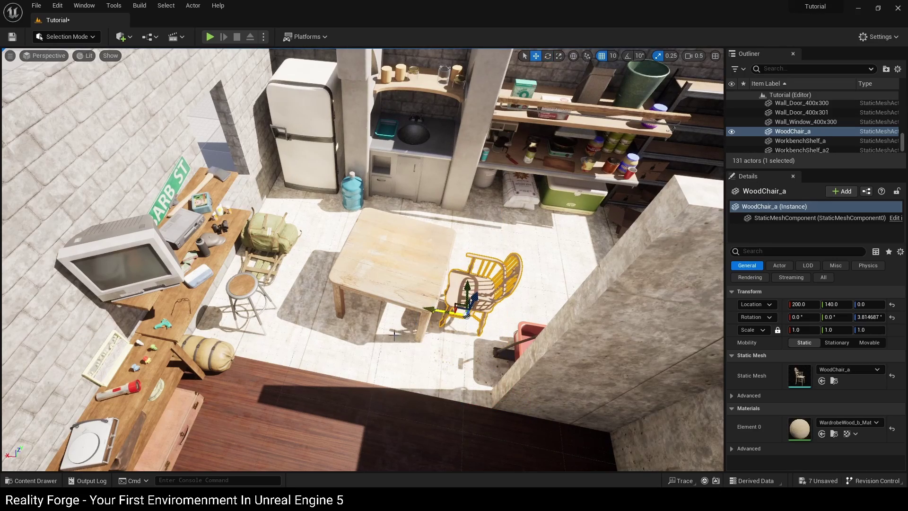
{"action": "left_click", "coordinate": [455, 218]}
{"action": "right_click_drag", "start_coordinate": [454, 219], "coordinate": [515, 196]}
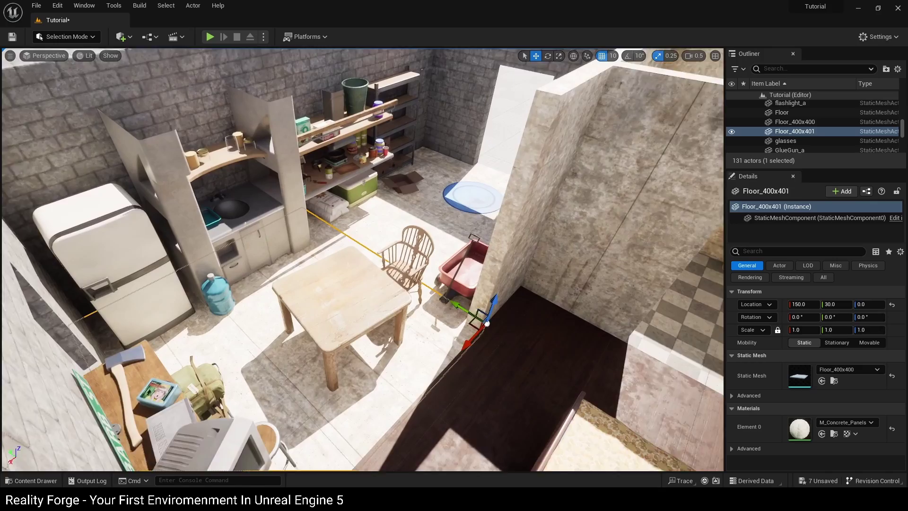
{"action": "scroll", "coordinate": [390, 324], "scroll_direction": "up", "scroll_amount": 1}
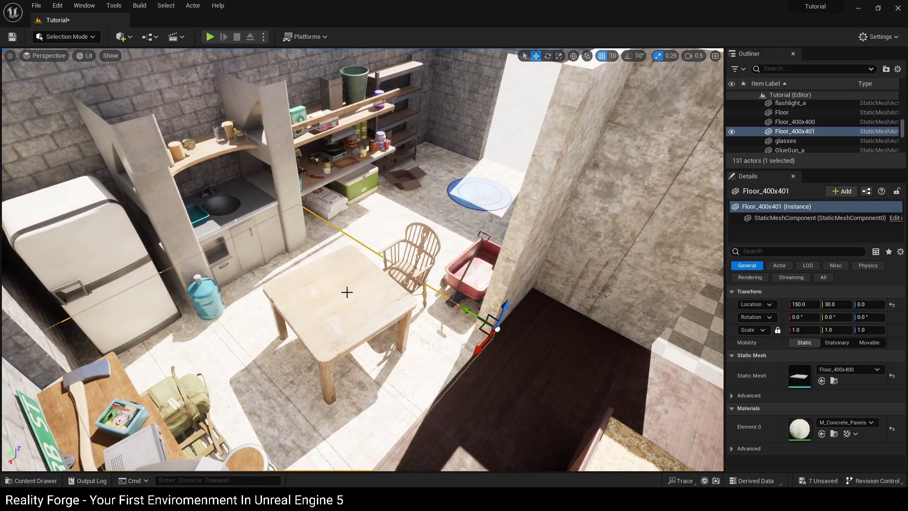
{"action": "right_click_drag", "start_coordinate": [414, 264], "coordinate": [381, 241]}
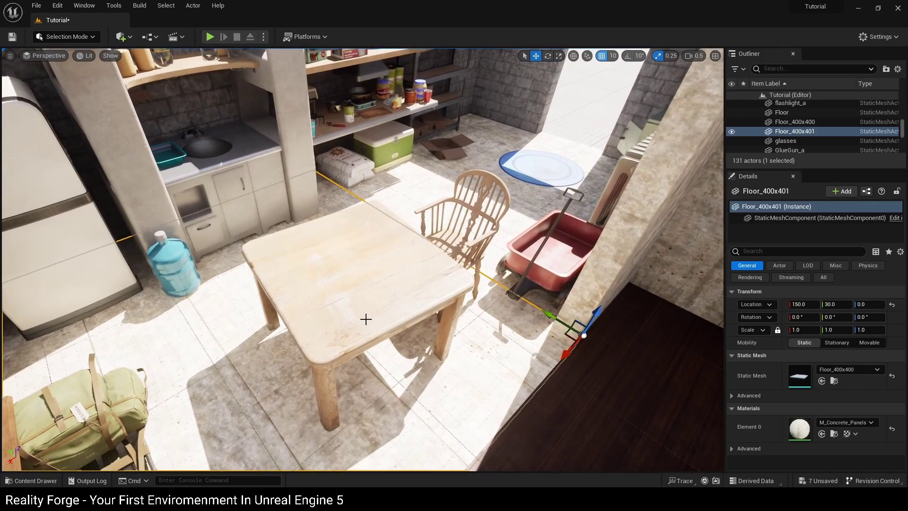
Step: Duplicate the bean can from the shelf, move the copy onto the table at about X 291, Y 182, and delete it
{"action": "right_click_drag", "start_coordinate": [342, 286], "coordinate": [333, 273]}
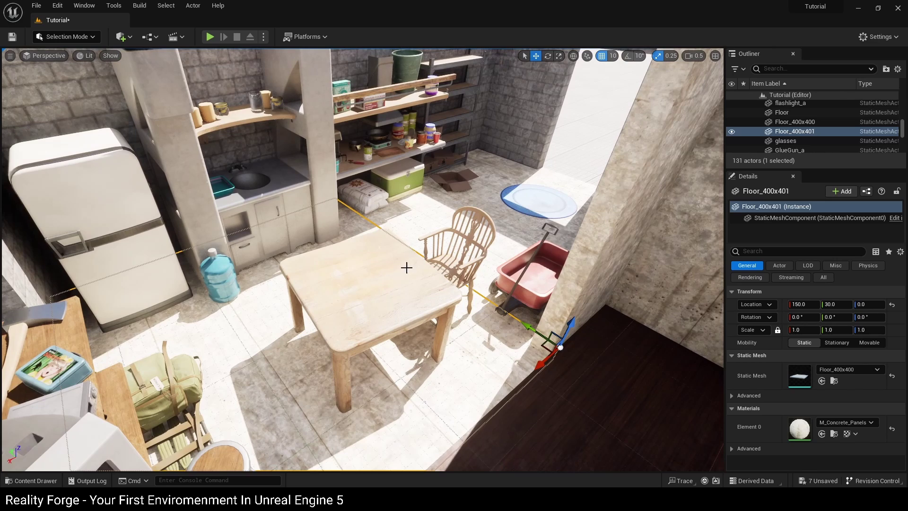
{"action": "right_click_drag", "start_coordinate": [373, 253], "coordinate": [373, 253]}
{"action": "left_click", "coordinate": [371, 139]}
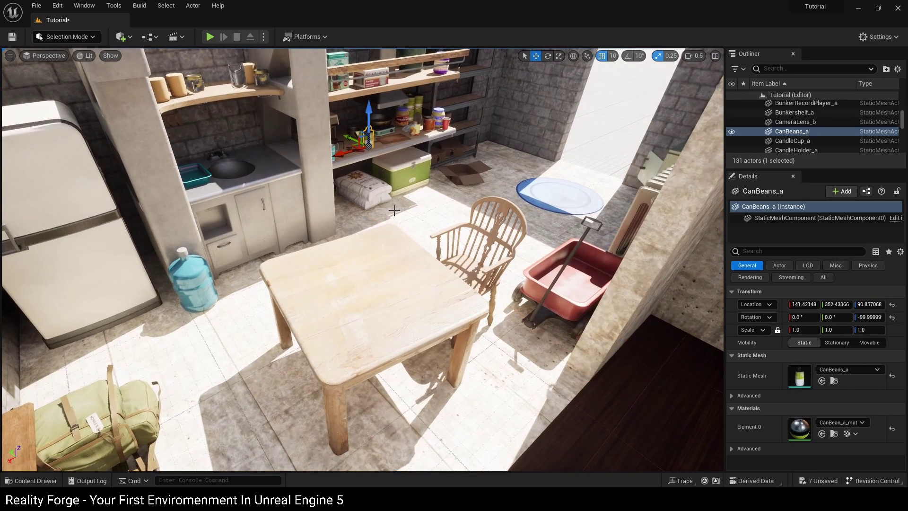
{"action": "left_click_drag", "start_coordinate": [341, 148], "coordinate": [312, 254], "text": "alt"}
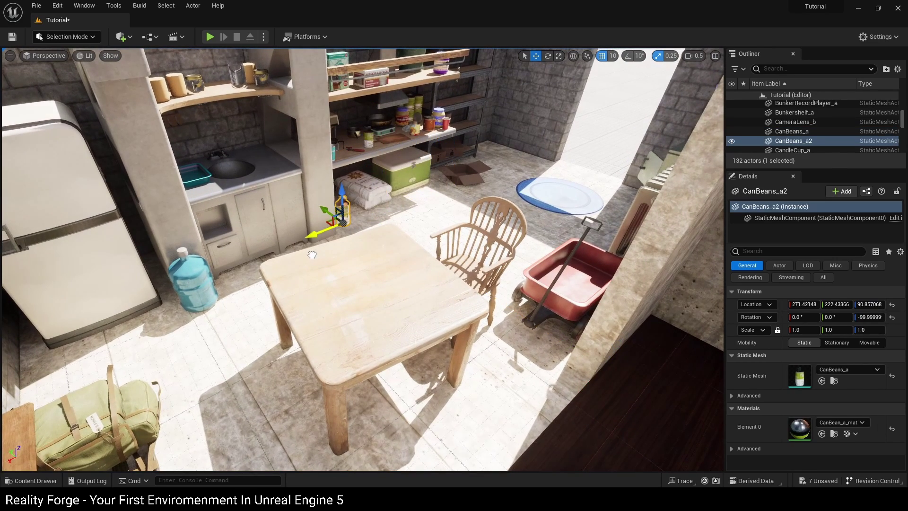
{"action": "left_click_drag", "start_coordinate": [313, 204], "coordinate": [329, 254]}
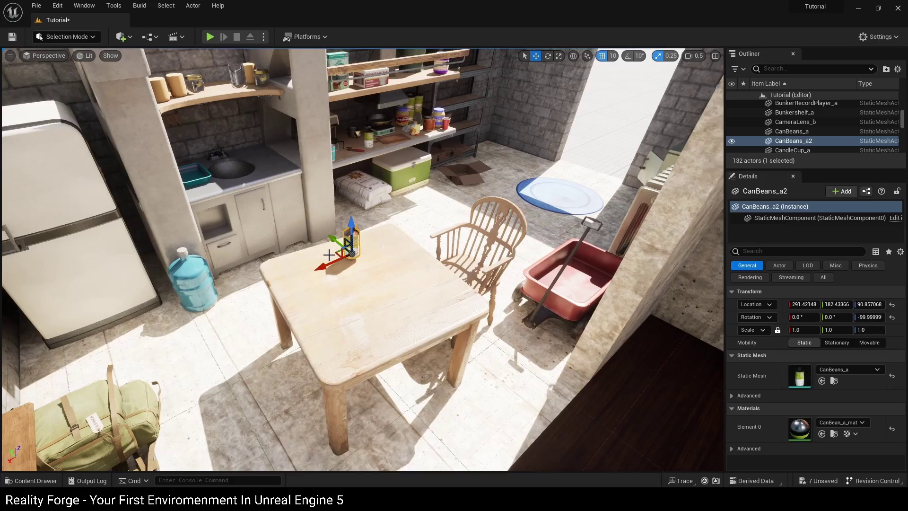
{"action": "key", "text": "Delete"}
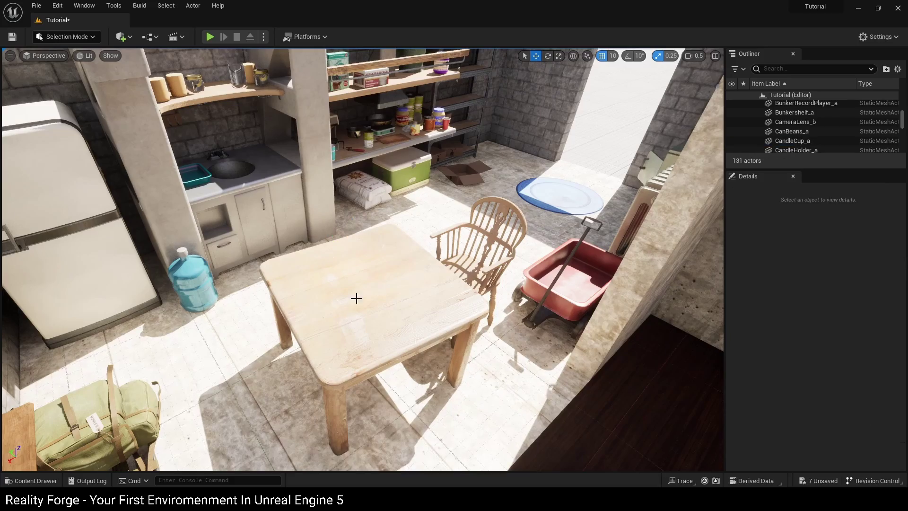
{"action": "scroll", "coordinate": [356, 297], "scroll_direction": "down", "scroll_amount": 10}
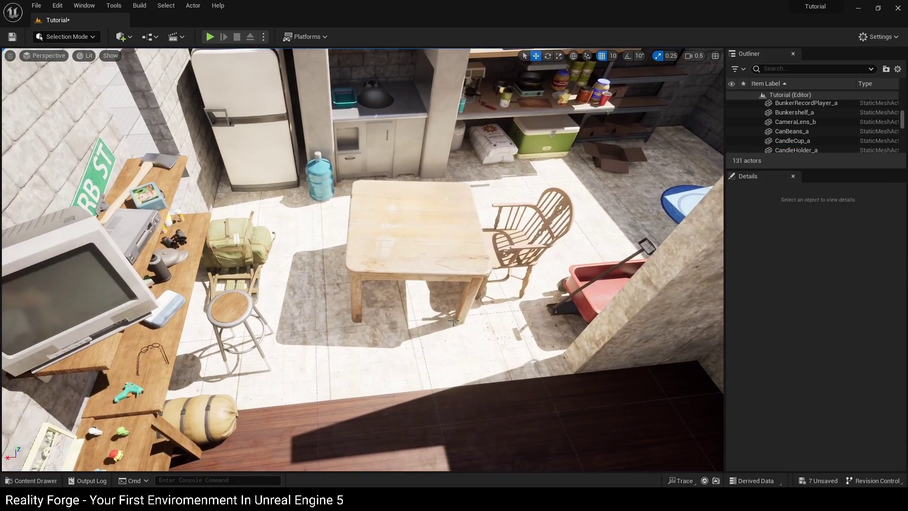
{"action": "mouse_move", "coordinate": [411, 289]}
{"action": "right_mouse_down"}
{"action": "mouse_move", "coordinate": [553, 293]}
{"action": "mouse_move", "coordinate": [402, 303]}
{"action": "right_mouse_up"}
{"action": "left_click_drag", "start_coordinate": [397, 301], "coordinate": [322, 307], "text": "alt"}
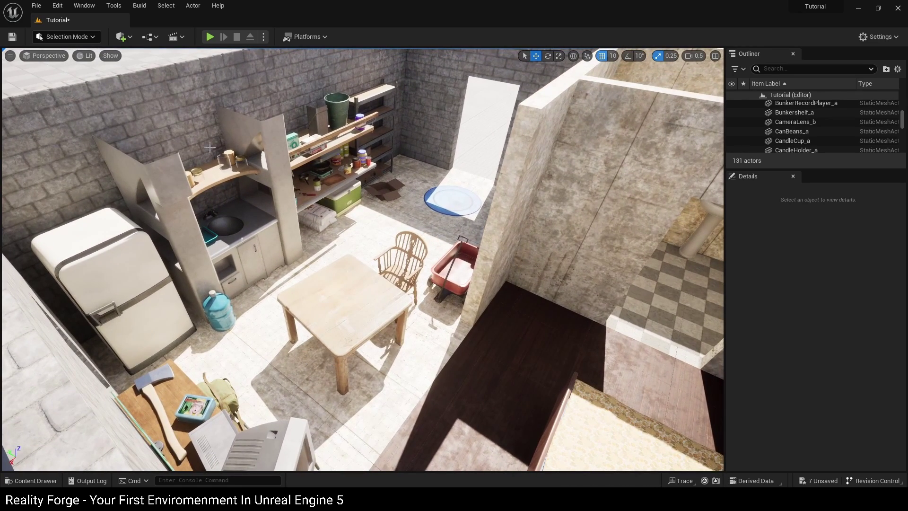
Step: Open Quixel Bridge, search for "brick" and browse the matching surface categories
{"action": "left_click", "coordinate": [84, 5]}
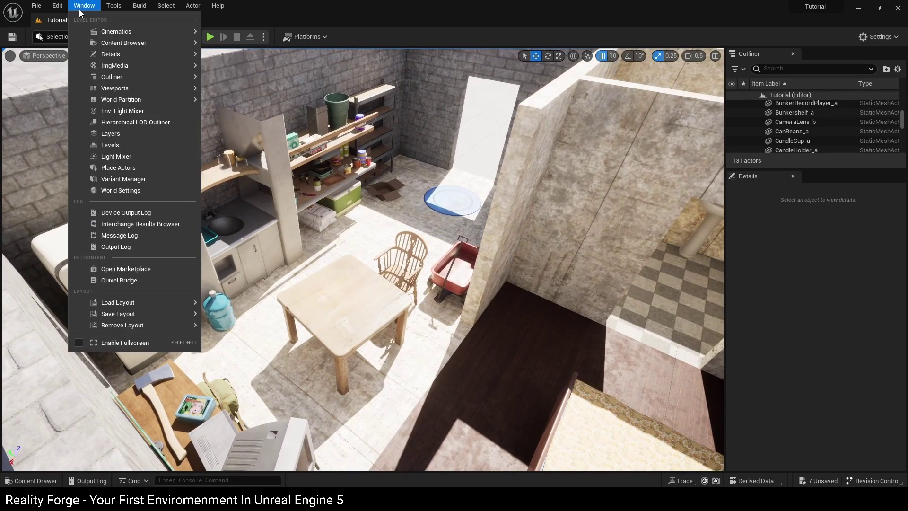
{"action": "left_click", "coordinate": [132, 278]}
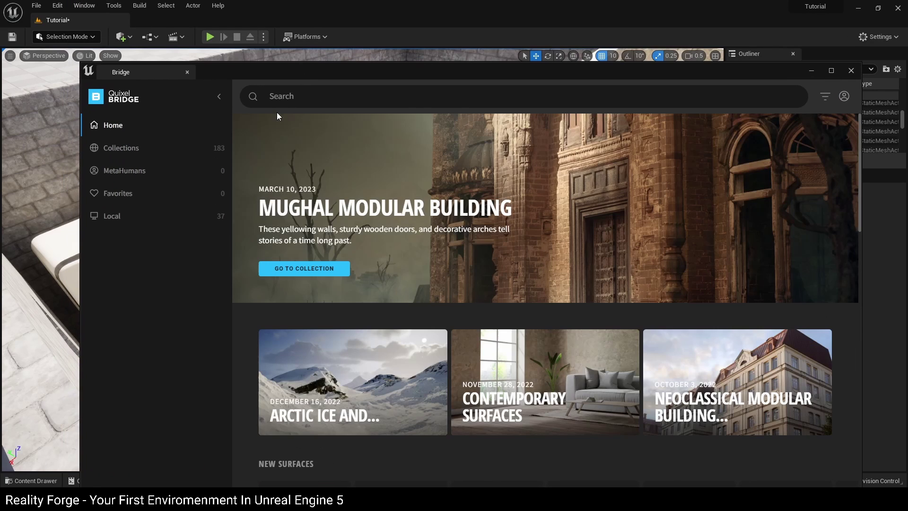
{"action": "left_click", "coordinate": [286, 96]}
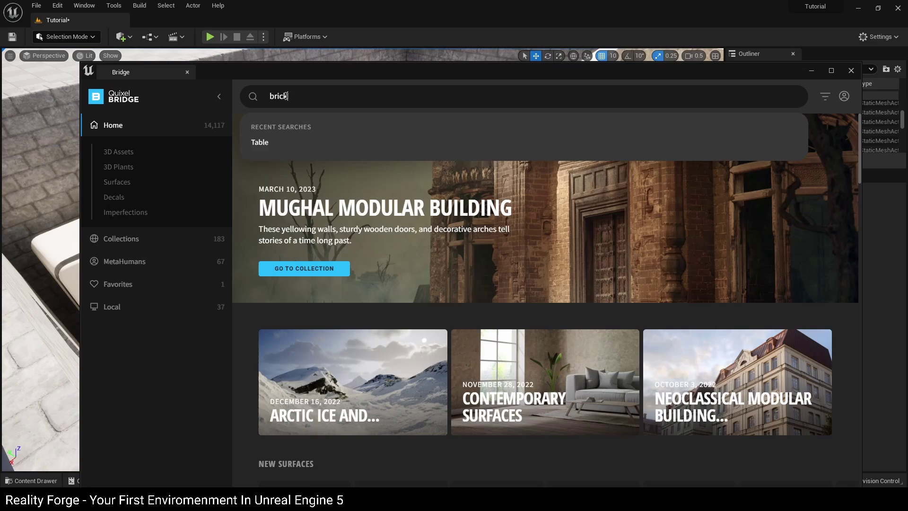
{"action": "type", "text": "brick"}
{"action": "key", "text": "Return"}
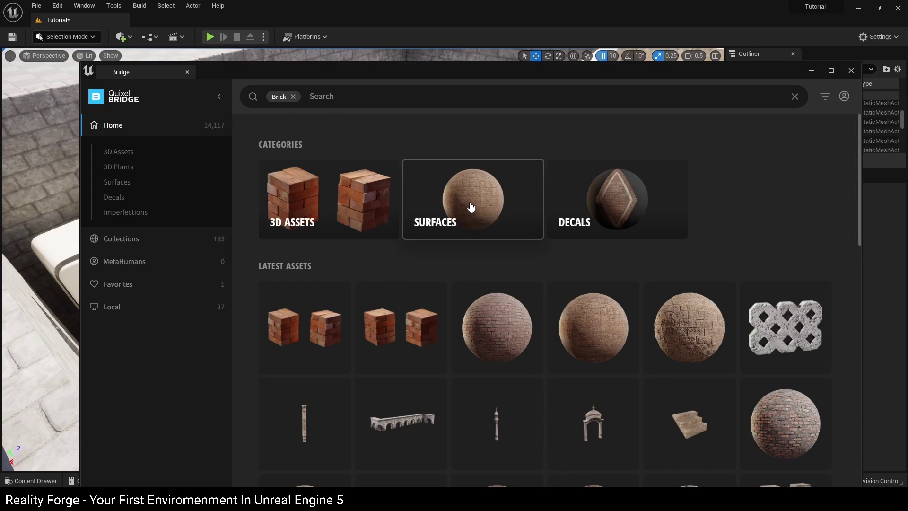
{"action": "left_click", "coordinate": [470, 206]}
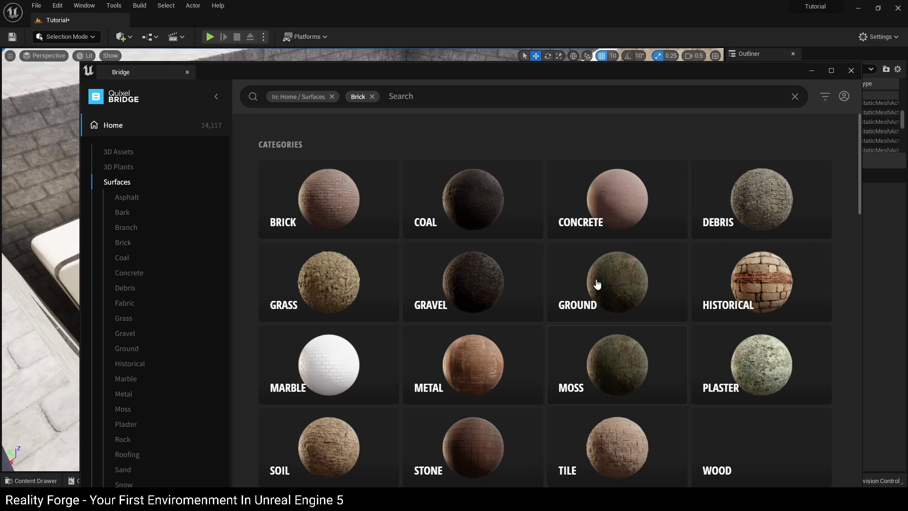
{"action": "scroll", "coordinate": [539, 324], "scroll_direction": "down", "scroll_amount": 3}
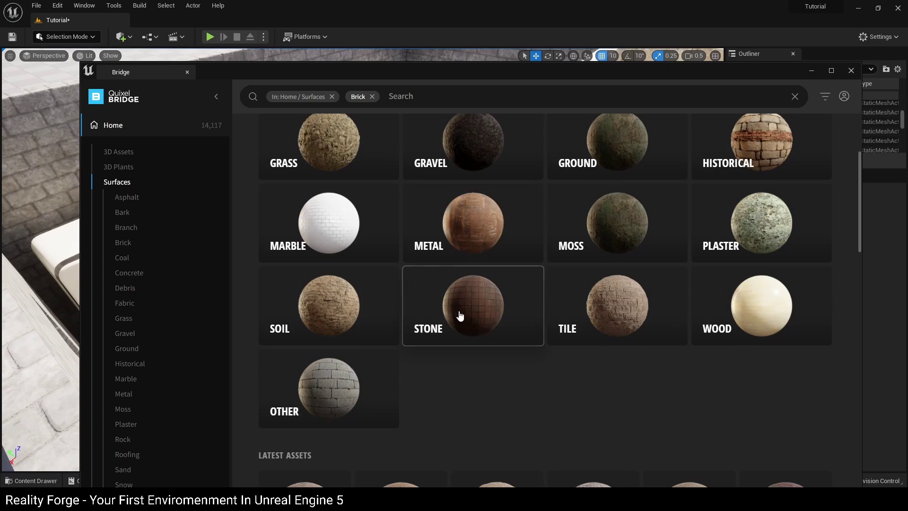
{"action": "scroll", "coordinate": [425, 227], "scroll_direction": "up", "scroll_amount": 3}
Step: Replace the brick search with "tiles", limit it to surfaces and browse the tile materials
{"action": "left_click", "coordinate": [372, 96]}
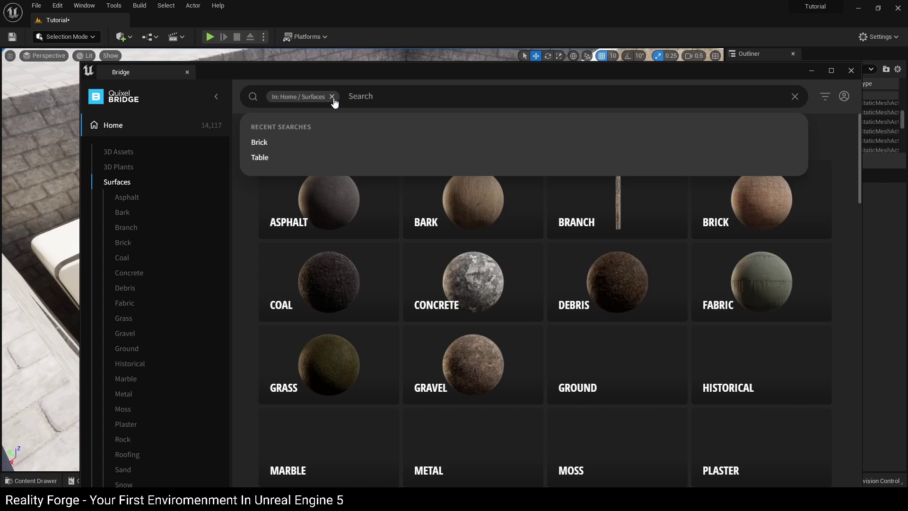
{"action": "left_click", "coordinate": [334, 96]}
{"action": "type", "text": "tile"}
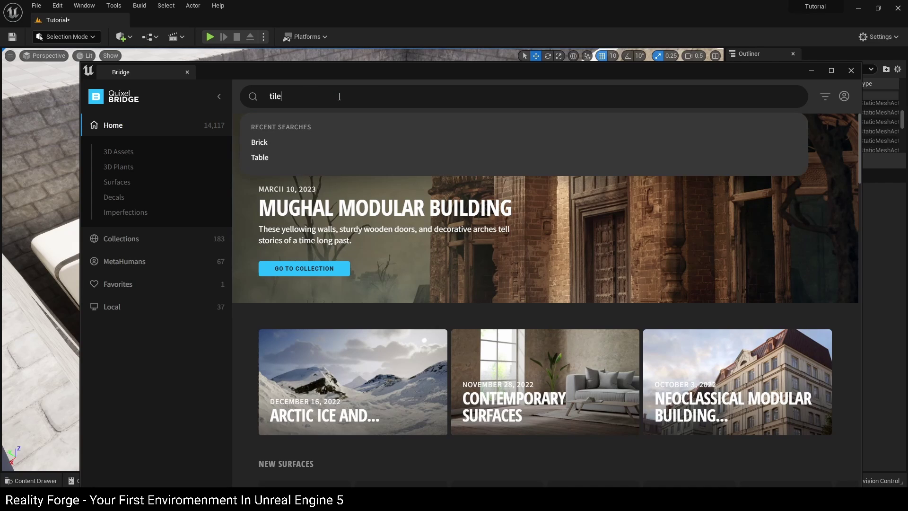
{"action": "type", "text": "s"}
{"action": "key", "text": "Return"}
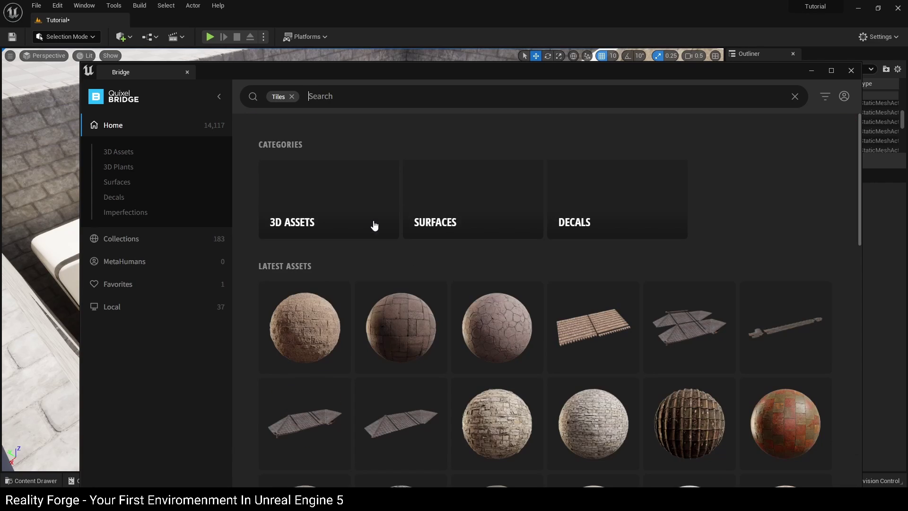
{"action": "left_click", "coordinate": [472, 198]}
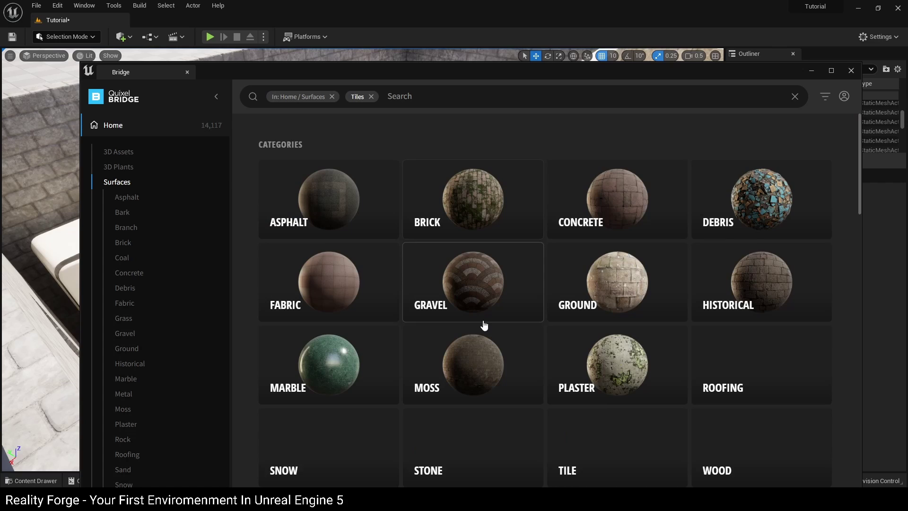
{"action": "scroll", "coordinate": [483, 323], "scroll_direction": "down", "scroll_amount": 9}
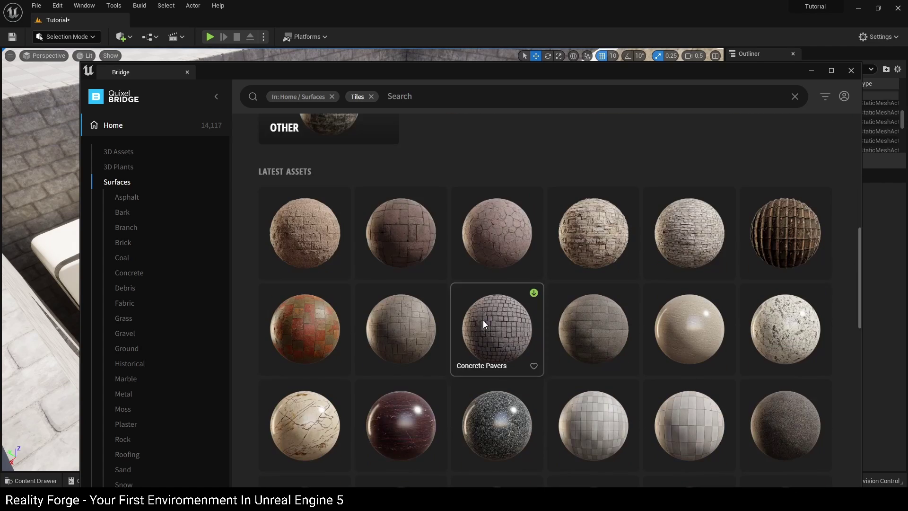
{"action": "scroll", "coordinate": [483, 321], "scroll_direction": "down", "scroll_amount": 2}
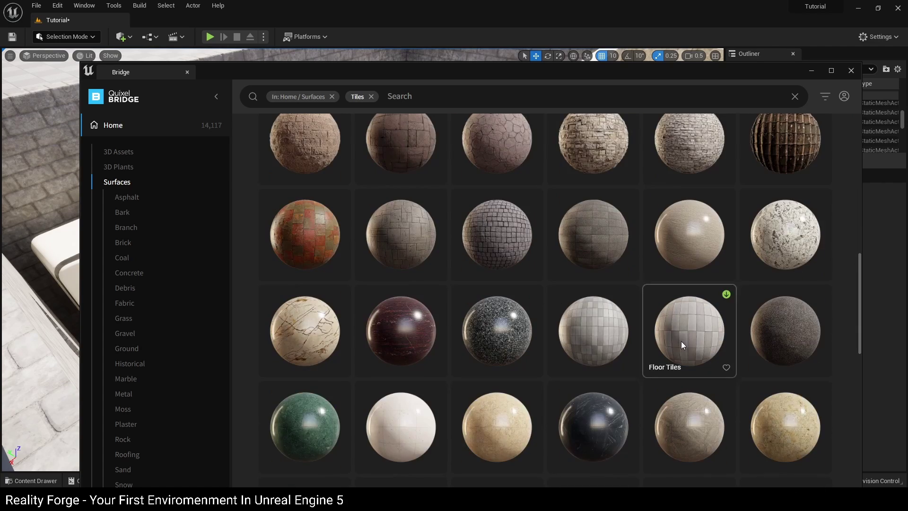
Step: Compare Floor Tiles with Patterned Stone Pavement, download the Floor Tiles surface in low quality and add it to the project
{"action": "left_click", "coordinate": [687, 325]}
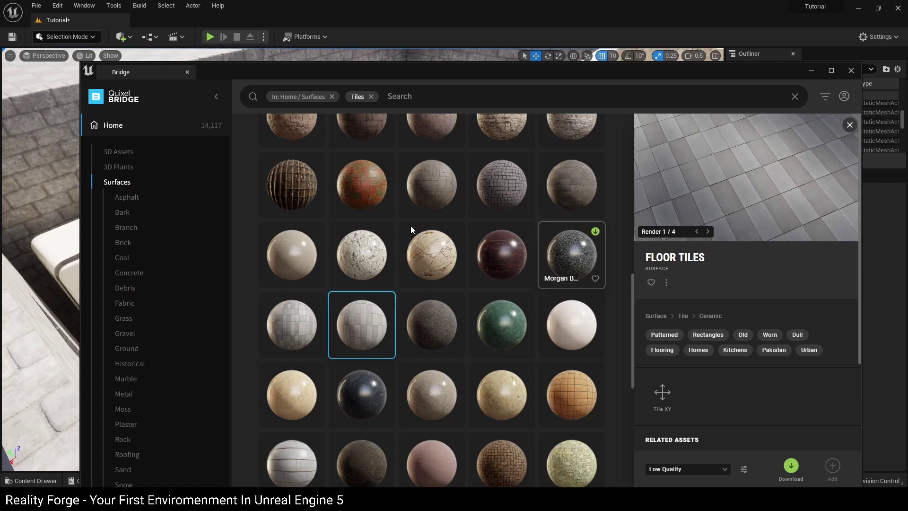
{"action": "left_click", "coordinate": [438, 192]}
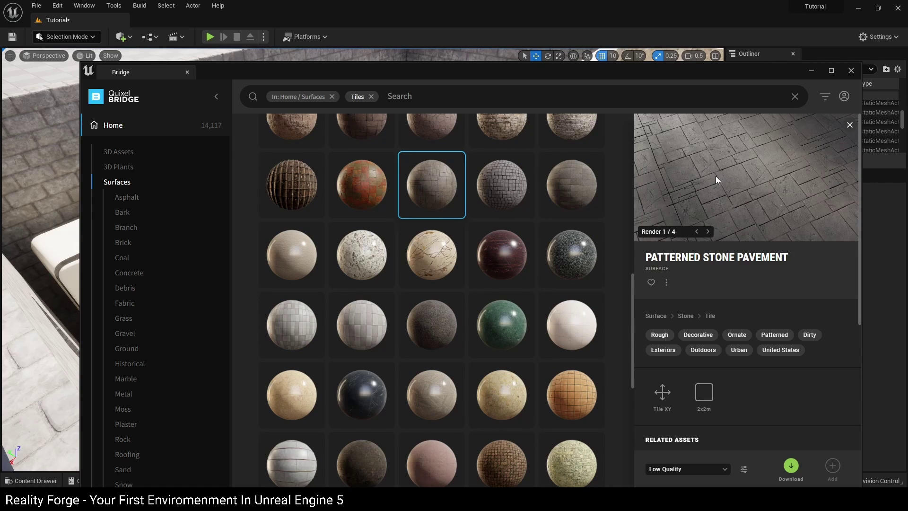
{"action": "scroll", "coordinate": [428, 385], "scroll_direction": "down", "scroll_amount": 3}
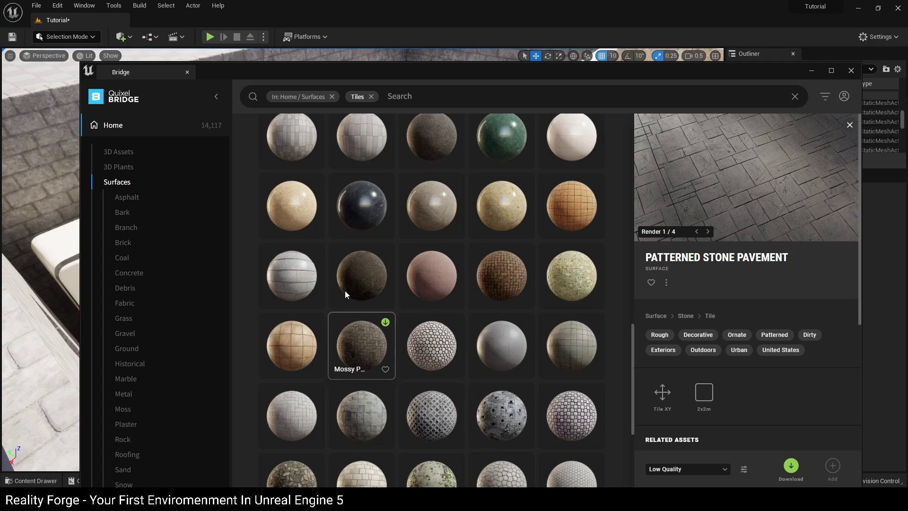
{"action": "left_click", "coordinate": [364, 140]}
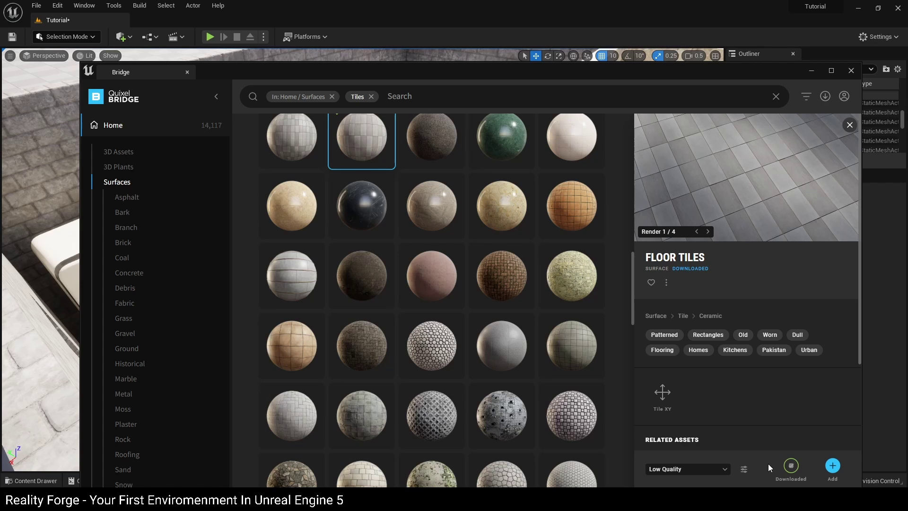
{"action": "left_click", "coordinate": [832, 466]}
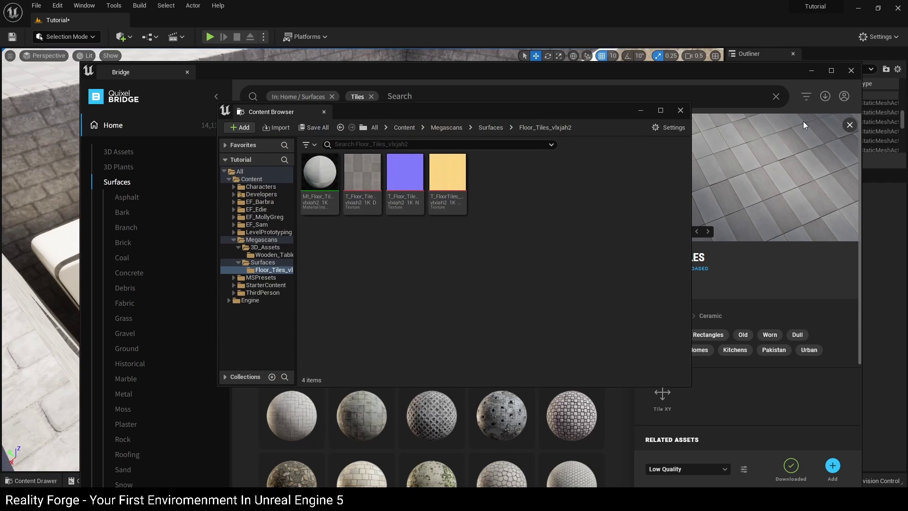
Step: Close Bridge and the Content Browser showing the imported Floor Tiles files, moving it aside to view the rooms
{"action": "left_click", "coordinate": [849, 71]}
{"action": "left_click_drag", "start_coordinate": [474, 110], "coordinate": [479, 203]}
{"action": "right_click_drag", "start_coordinate": [478, 161], "coordinate": [373, 123]}
{"action": "right_click_drag", "start_coordinate": [479, 123], "coordinate": [492, 154]}
{"action": "left_click_drag", "start_coordinate": [459, 206], "coordinate": [481, 195]}
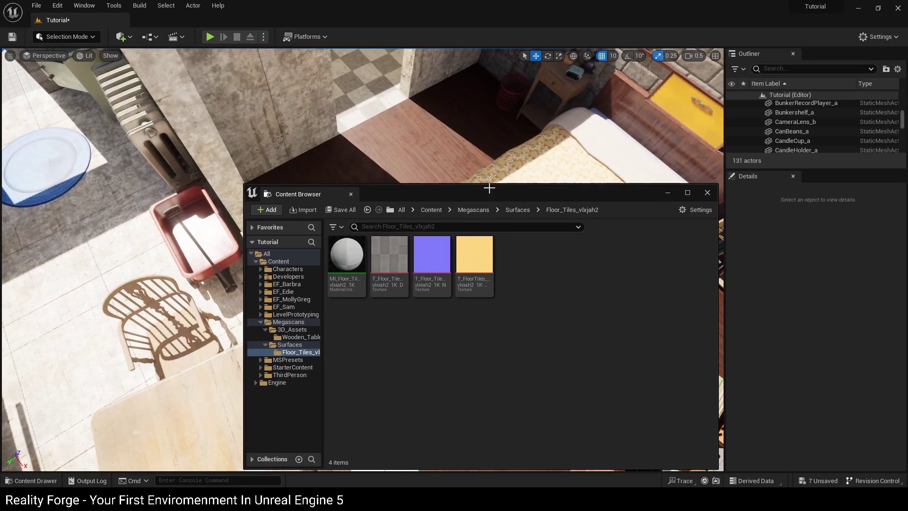
{"action": "right_click_drag", "start_coordinate": [488, 181], "coordinate": [472, 142]}
{"action": "left_click_drag", "start_coordinate": [453, 197], "coordinate": [610, 171]}
{"action": "left_click_drag", "start_coordinate": [501, 233], "coordinate": [354, 198]}
{"action": "left_click", "coordinate": [862, 168]}
{"action": "right_click_drag", "start_coordinate": [472, 213], "coordinate": [520, 213]}
{"action": "right_click_drag", "start_coordinate": [326, 270], "coordinate": [263, 178]}
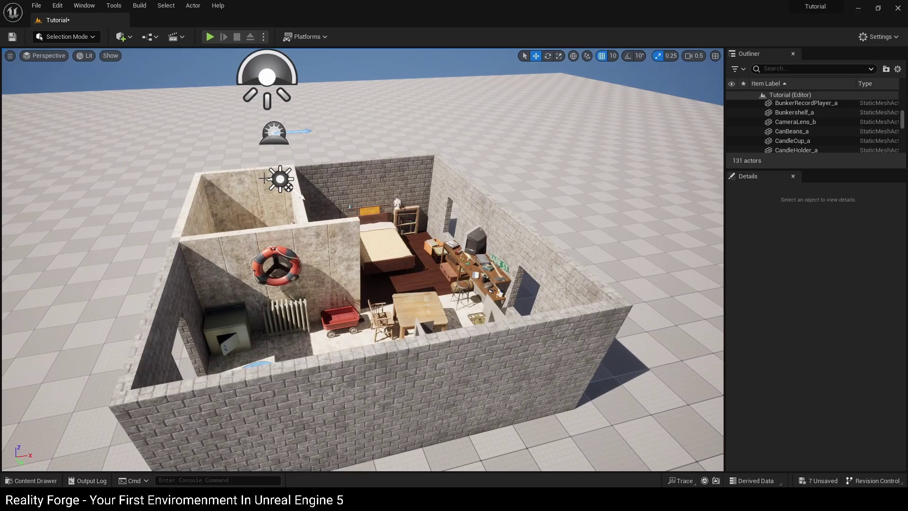
{"action": "right_click_drag", "start_coordinate": [259, 267], "coordinate": [382, 304]}
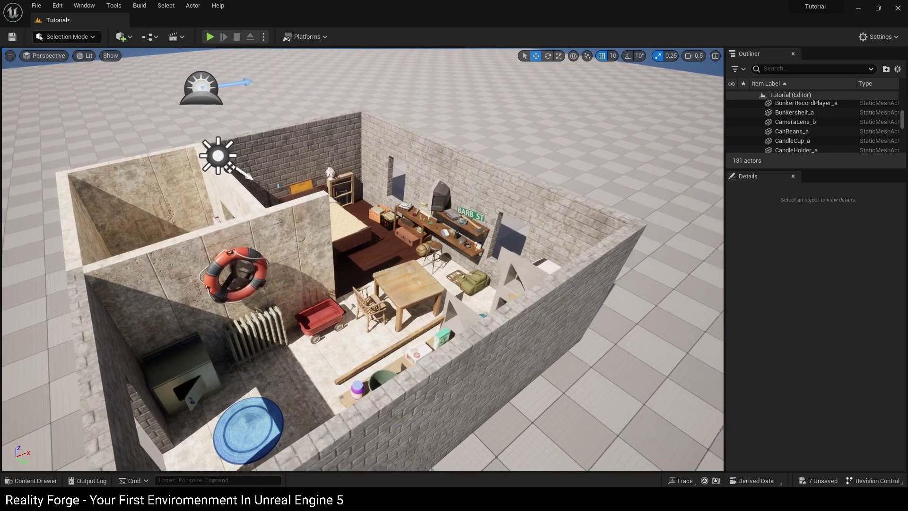
{"action": "right_click_drag", "start_coordinate": [362, 308], "coordinate": [362, 257]}
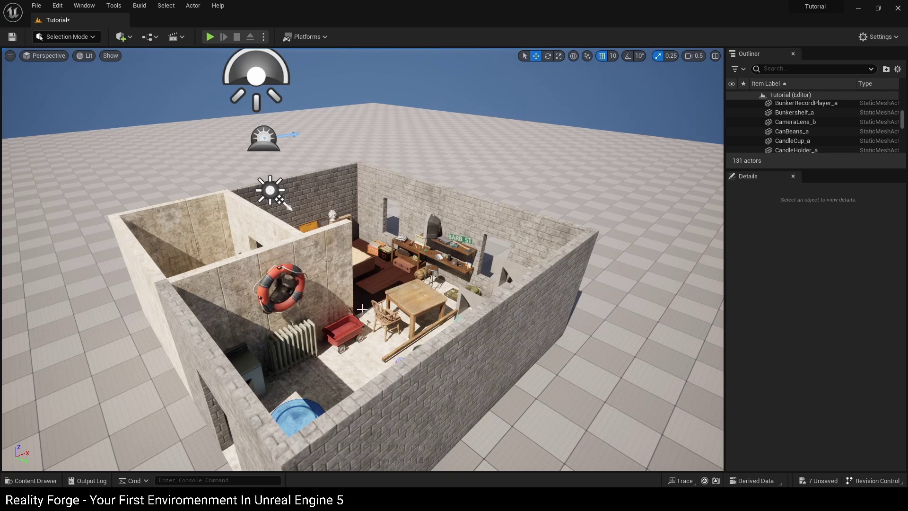